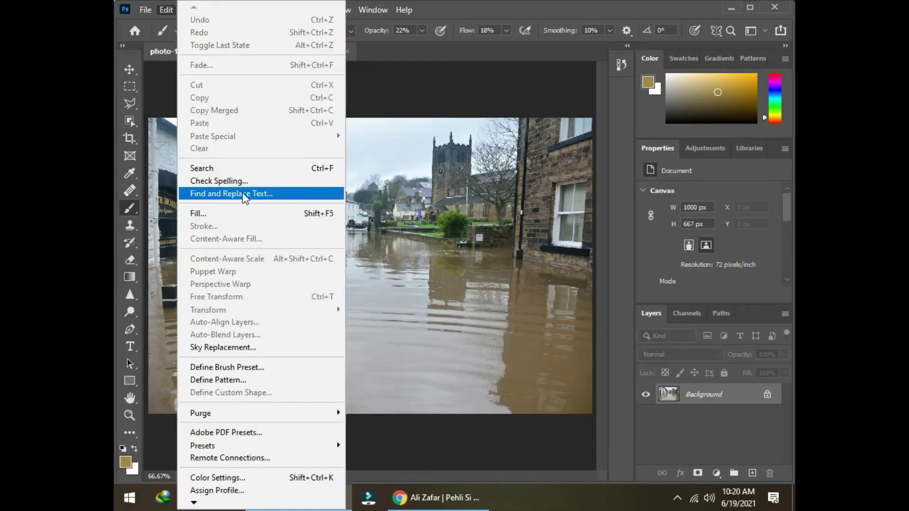
- Bring up Sky Replacement on the flooded street photo to preview a stormy cloud sky
click(251, 347)
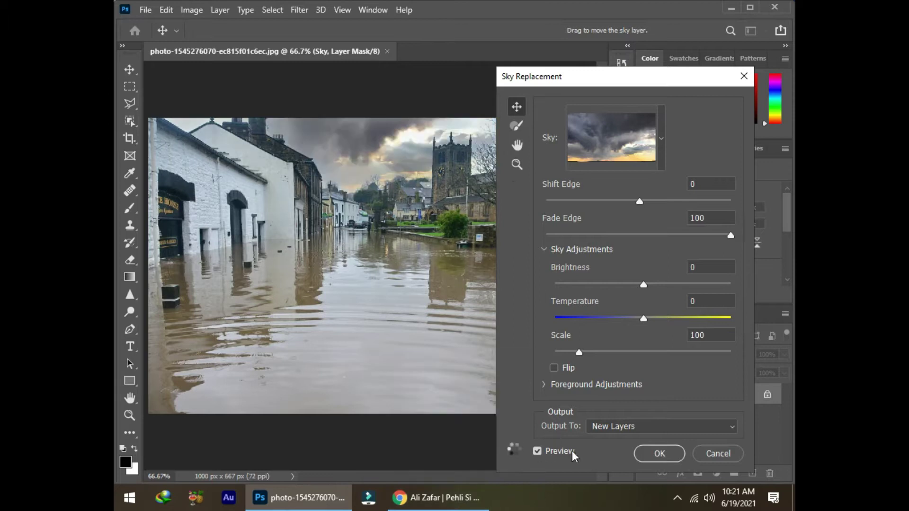
- Cool the replacement sky's temperature to -30 and apply the sky replacement
mouse_move(643, 325)
mouse_down()
mouse_move(629, 316)
mouse_move(681, 317)
mouse_up()
drag(739, 320, 616, 322)
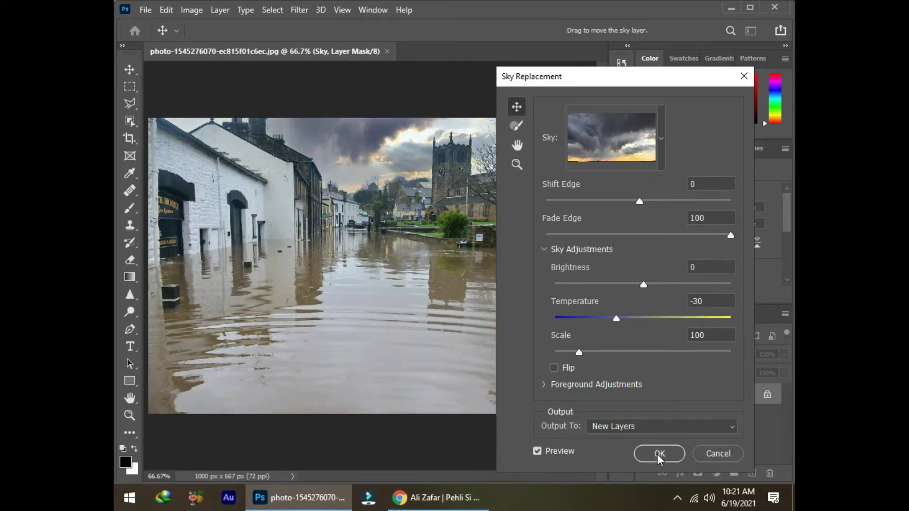
click(658, 453)
- Add a Color Lookup adjustment with the Crisp_Winter look above the Background layer
click(716, 473)
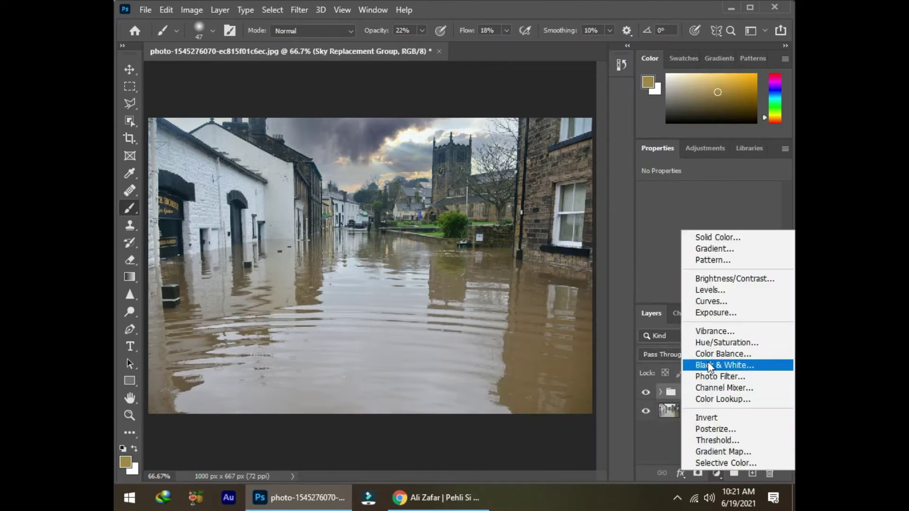
click(696, 412)
click(716, 473)
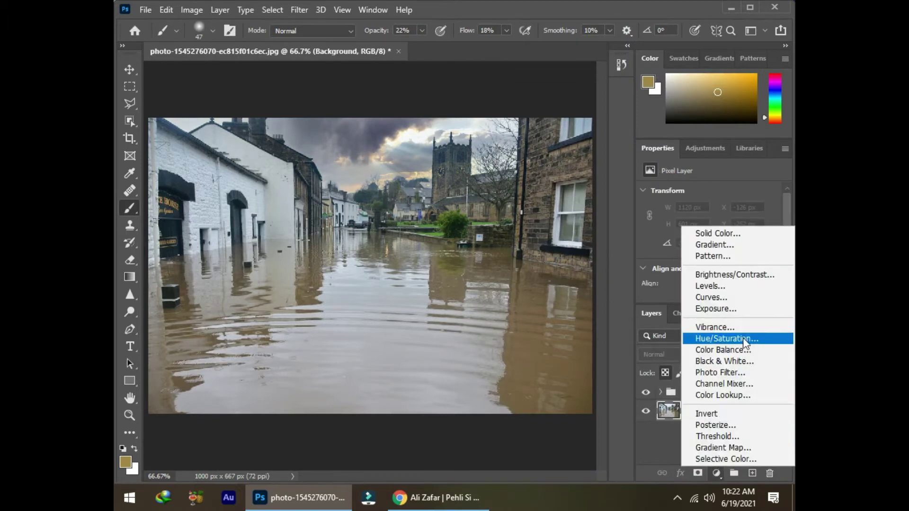
click(746, 349)
key(ctrl+z)
click(716, 473)
click(723, 395)
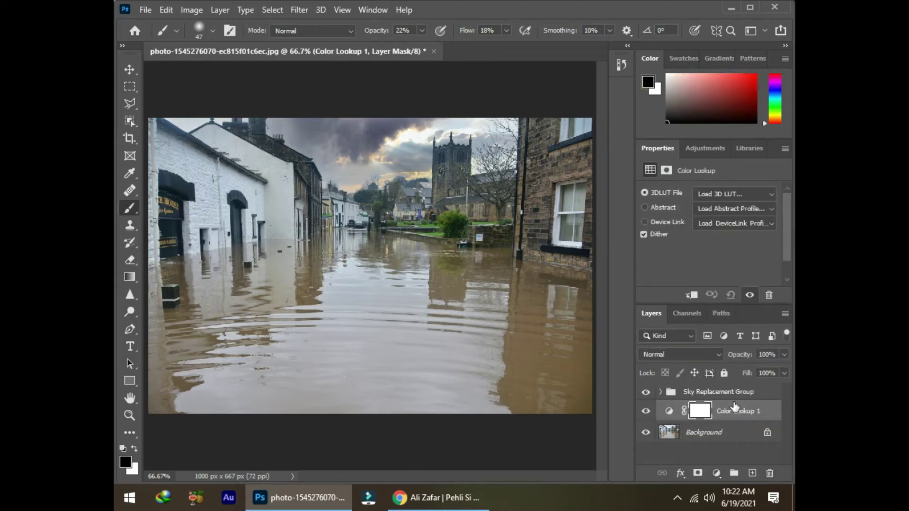
click(763, 195)
click(689, 108)
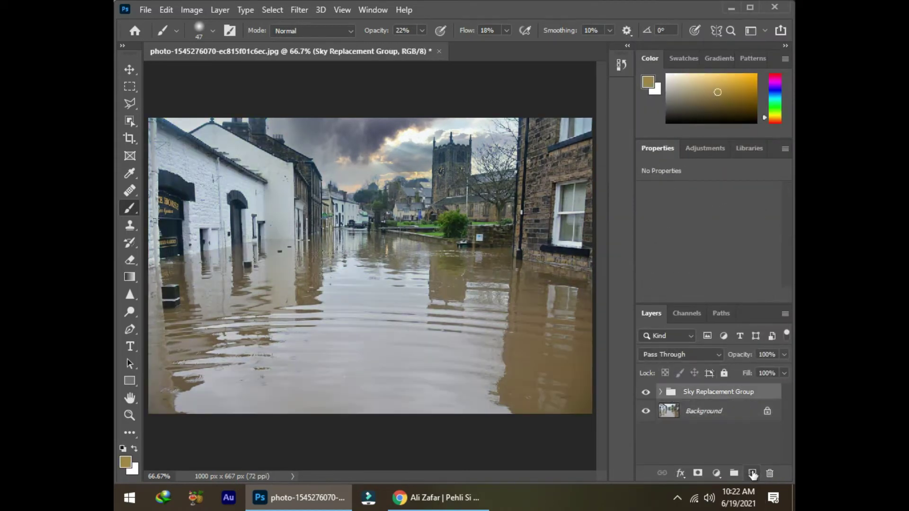
- Add a Hue/Saturation adjustment layer lowering lightness to -27
click(716, 474)
click(695, 344)
scroll(700, 210, down, 1)
mouse_move(708, 242)
mouse_down()
mouse_move(691, 242)
mouse_move(712, 216)
mouse_up()
- Add a Curves layer pulling RGB down and adjusting the Red and Blue channels
click(716, 473)
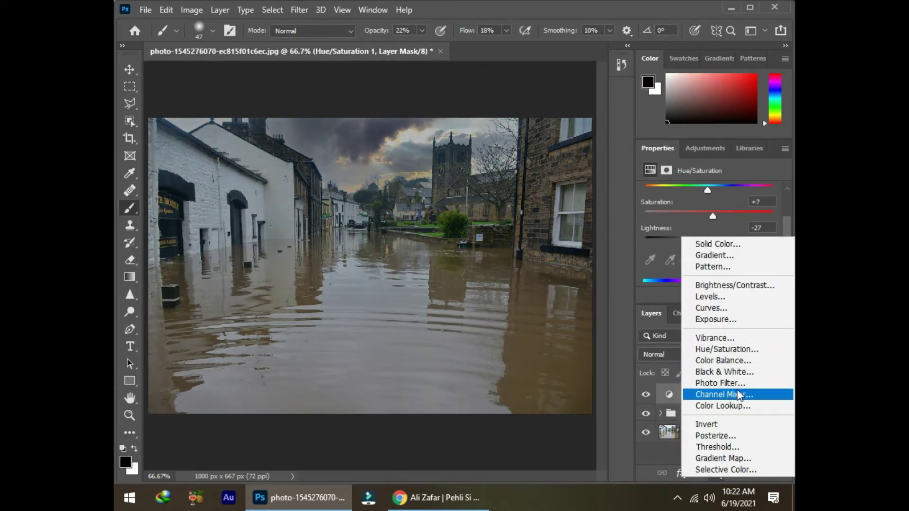
click(711, 308)
drag(726, 252, 726, 273)
click(724, 210)
click(708, 221)
click(703, 210)
click(686, 240)
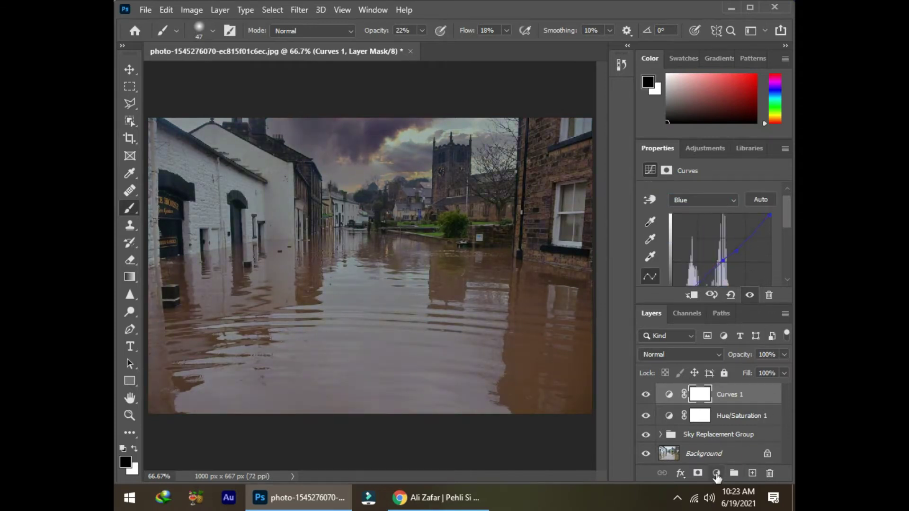
click(752, 473)
- Paint a soft gold glow across the sky and over the water with a large brush
right_click(331, 194)
click(125, 462)
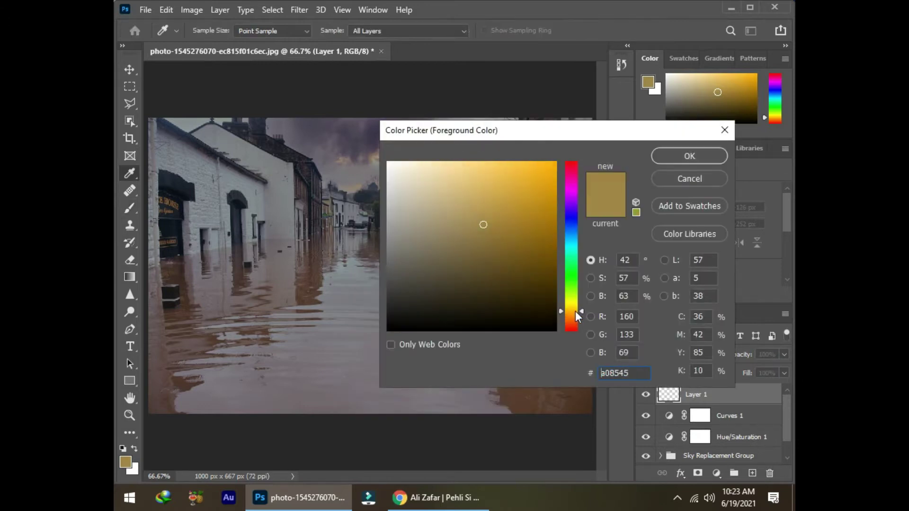
click(556, 162)
click(689, 155)
key(b)
right_click(366, 179)
key(Escape)
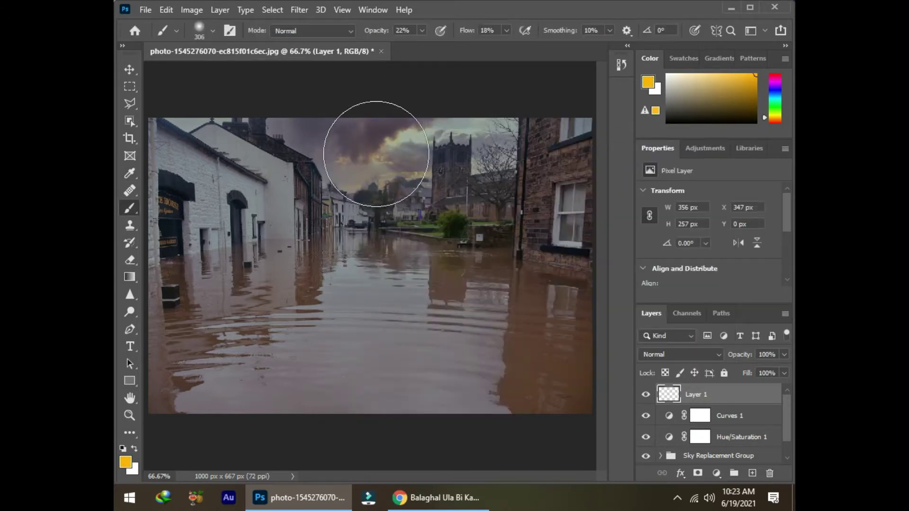
drag(365, 165, 377, 162)
mouse_move(392, 207)
mouse_down()
mouse_move(489, 217)
mouse_move(316, 193)
mouse_move(285, 199)
mouse_up()
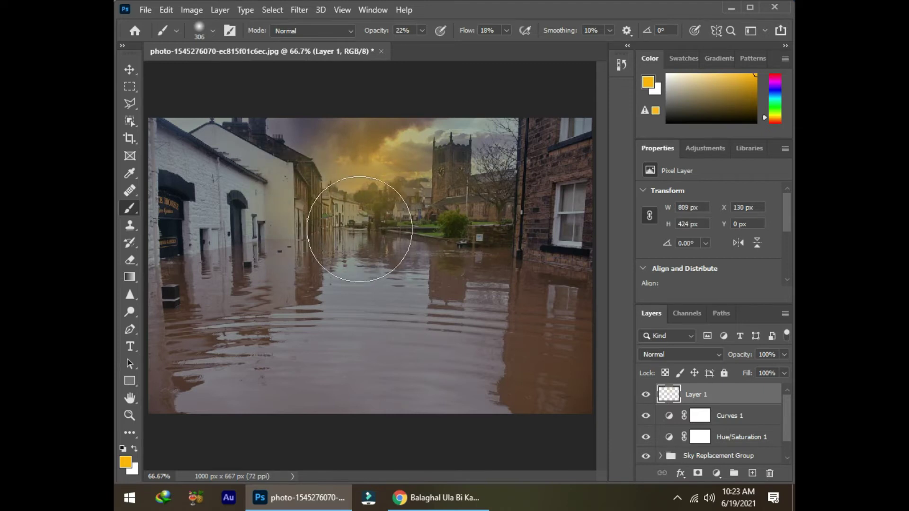
mouse_move(409, 245)
mouse_down()
mouse_move(487, 203)
mouse_move(300, 227)
mouse_up()
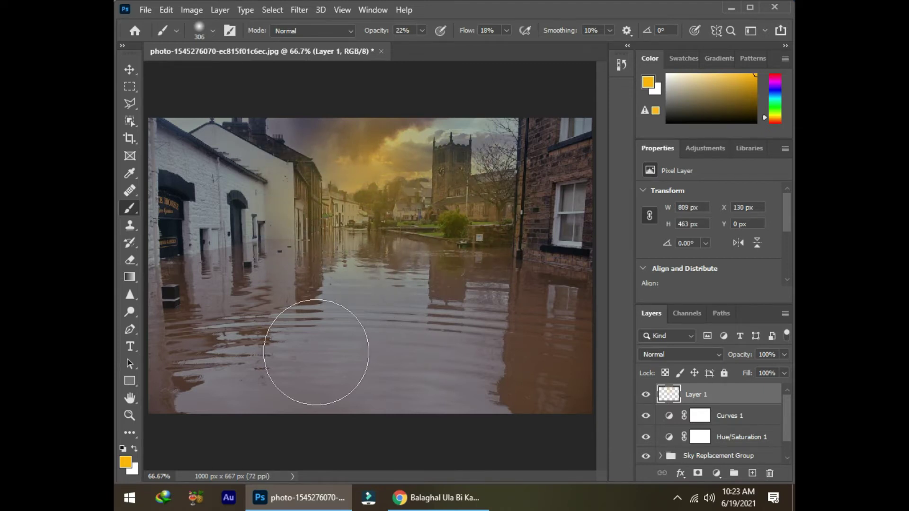
- On a new layer, paint black around the photo's edges as a vignette
key(ctrl+shift+alt+n)
click(647, 81)
click(426, 329)
click(691, 154)
mouse_move(565, 351)
mouse_down()
mouse_move(548, 152)
mouse_move(554, 385)
mouse_move(193, 81)
mouse_move(203, 172)
mouse_move(577, 131)
mouse_move(277, 427)
mouse_up()
click(421, 30)
- Enlarge the school bus and warp its front, rear and top edges to fit the street
click(524, 44)
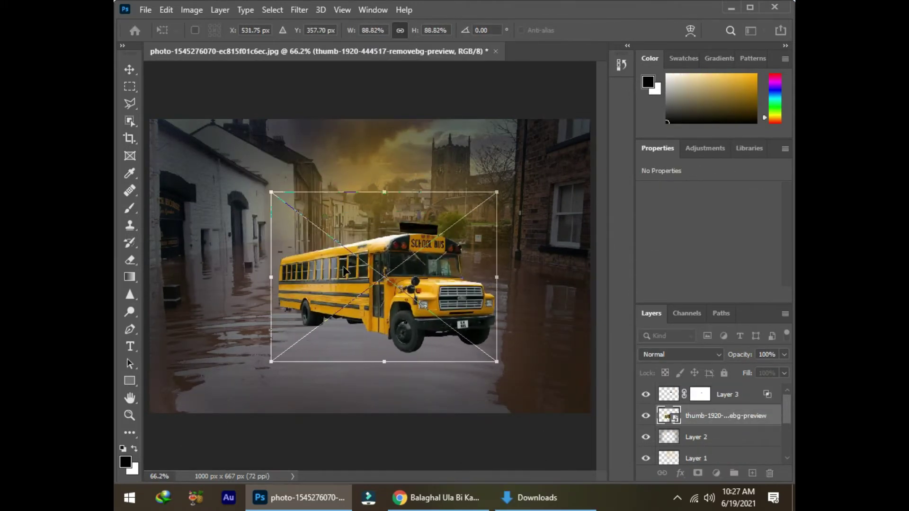
drag(257, 244, 236, 190)
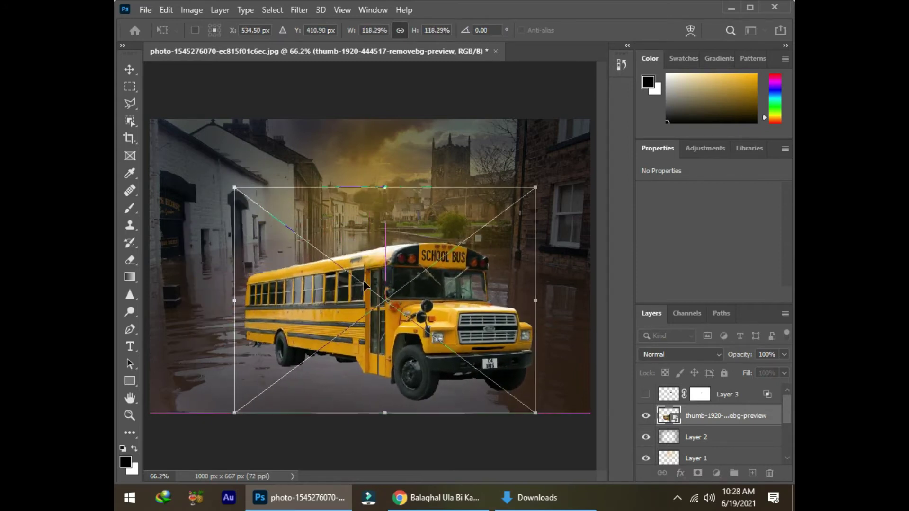
right_click(362, 292)
click(379, 137)
drag(438, 320, 433, 327)
drag(535, 340, 533, 354)
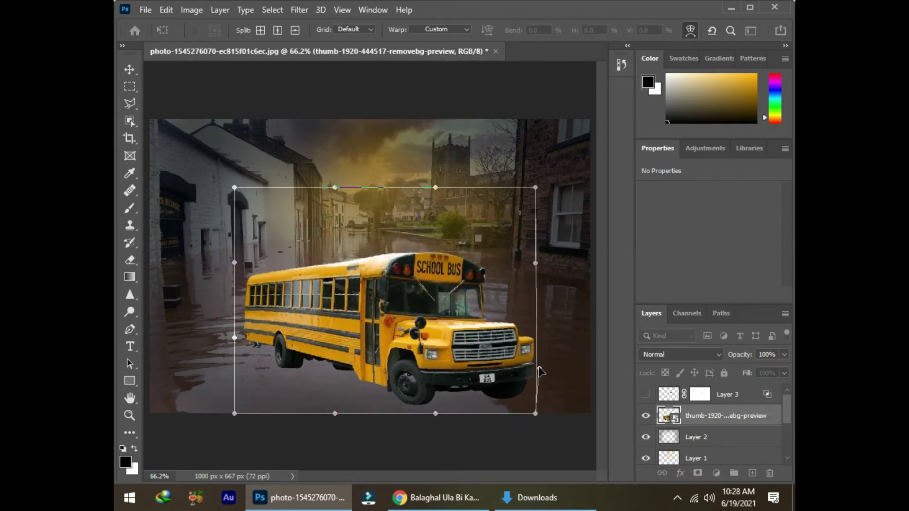
drag(236, 265, 243, 285)
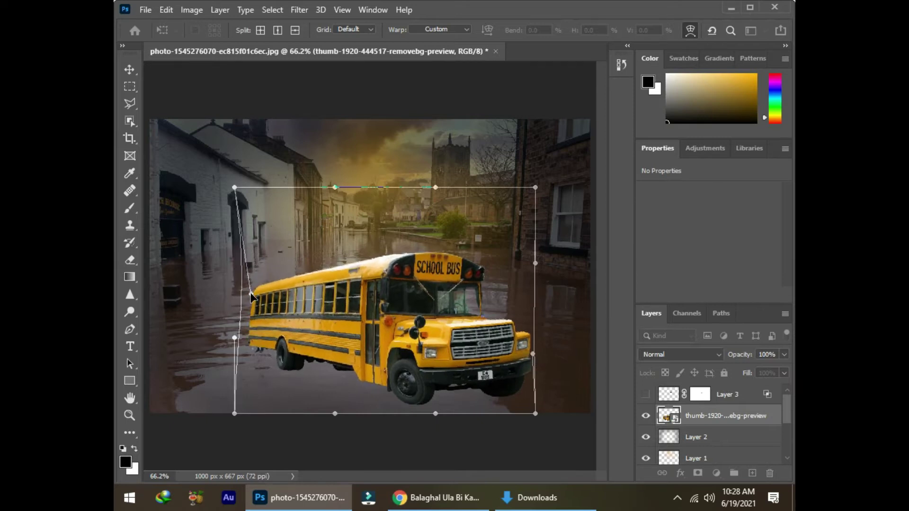
drag(234, 188, 238, 194)
mouse_move(435, 188)
mouse_down()
mouse_move(423, 207)
mouse_move(419, 196)
mouse_up()
key(Return)
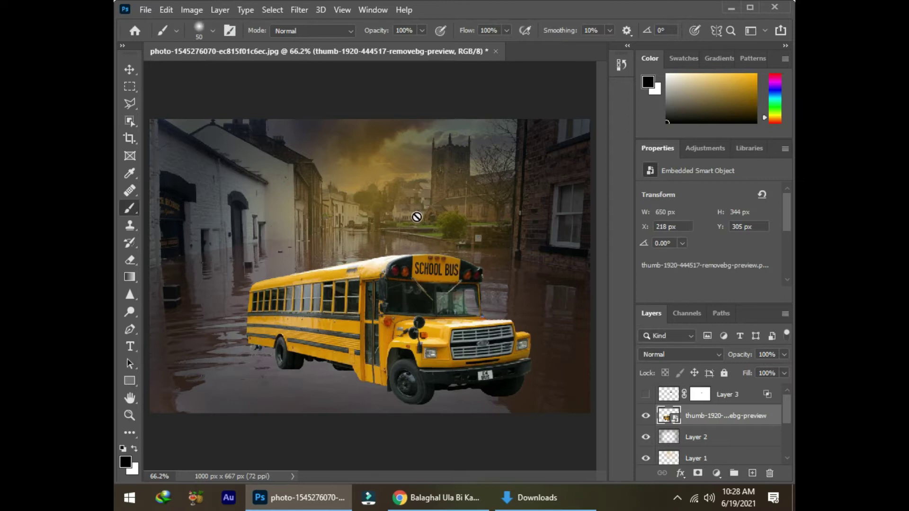
- Enlarge the bus slightly to 690 × 365 px, delete Layer 3, and add a layer mask
key(v)
key(ctrl+t)
drag(532, 408, 545, 418)
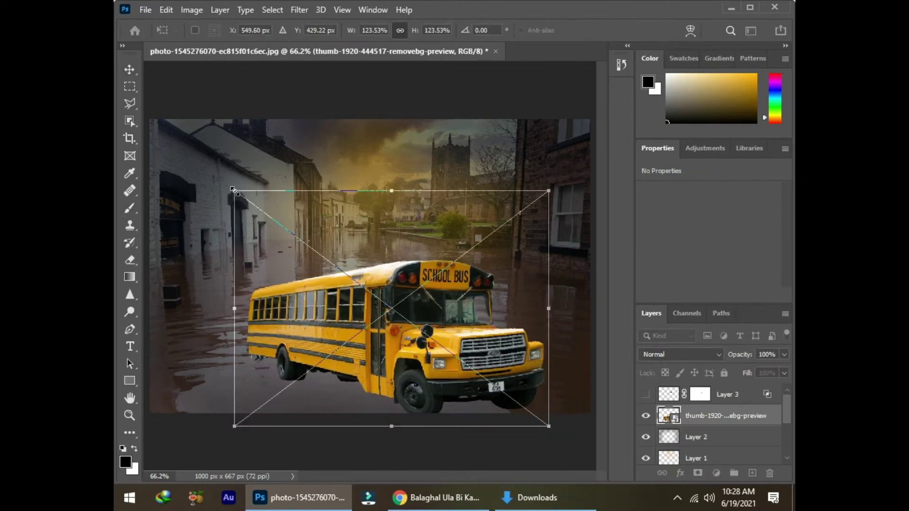
key(Return)
drag(757, 397, 751, 474)
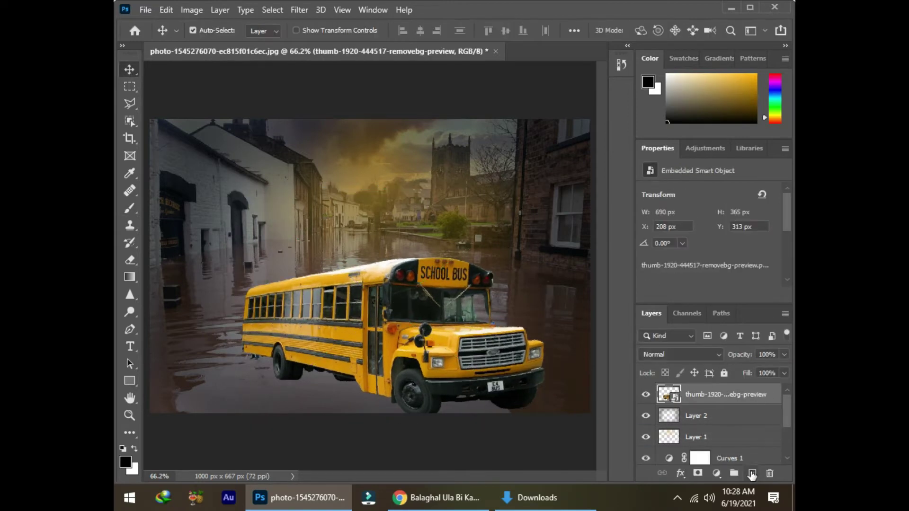
click(697, 473)
- Mask out the bus's wheels, lower body, grille and bumper below the waterline
key(b)
right_click(324, 244)
right_click(389, 244)
key(Escape)
drag(417, 419, 181, 363)
mouse_move(467, 395)
mouse_down()
mouse_move(207, 369)
mouse_move(434, 375)
mouse_up()
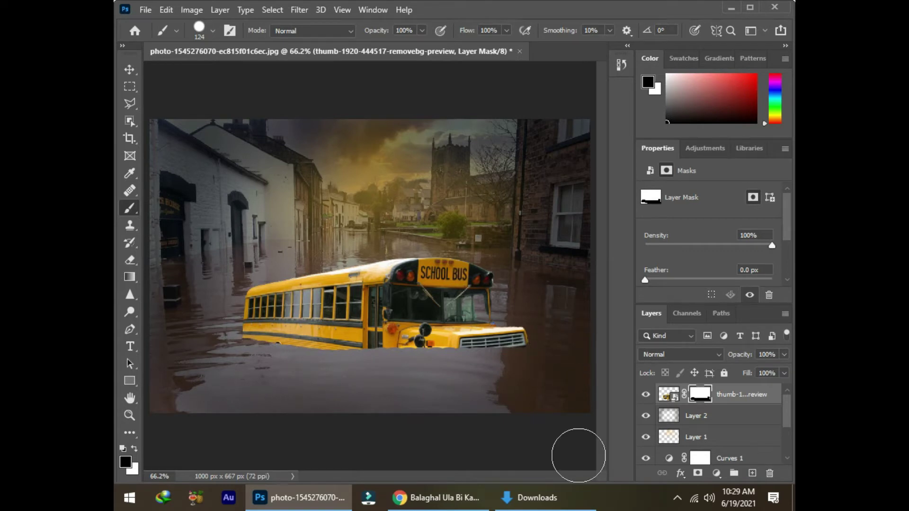
key(ctrl+plus)
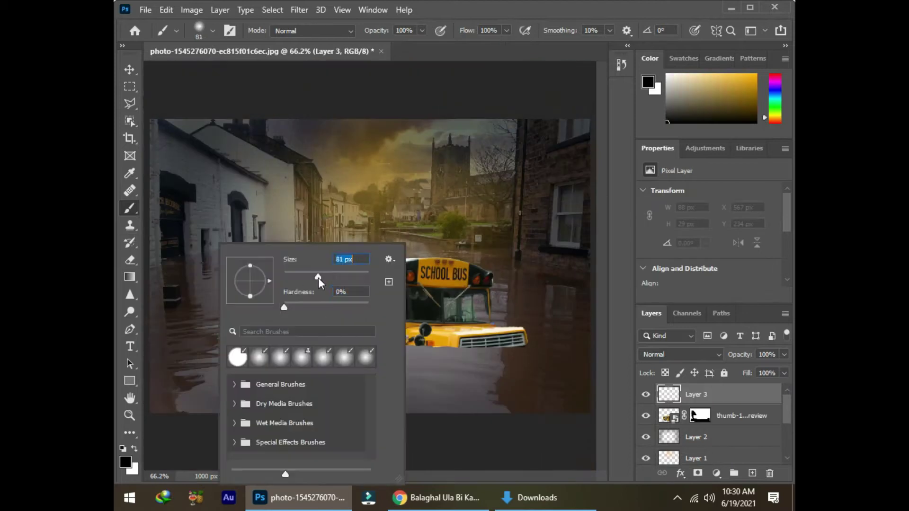
- With a large brush at 29% opacity and 36% flow, softly darken the water around the bus
click(421, 30)
drag(425, 45, 388, 45)
drag(467, 44, 466, 44)
key(ctrl+plus)
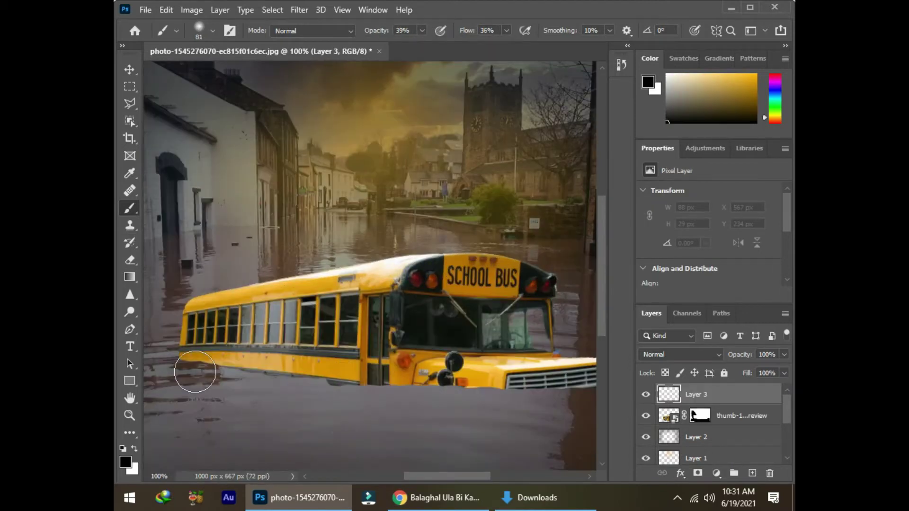
scroll(523, 385, right, 2)
scroll(447, 470, left, 3)
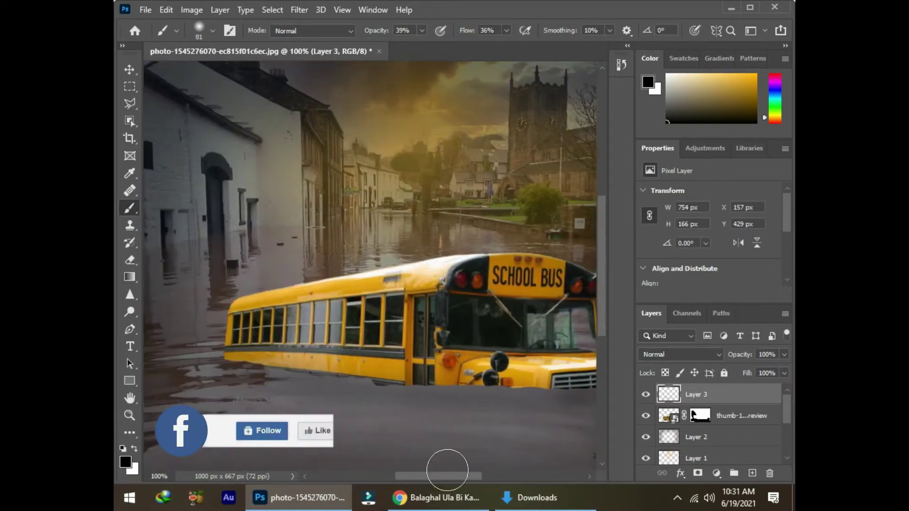
click(421, 30)
drag(421, 45, 416, 45)
right_click(400, 243)
key(ctrl+minus)
right_click(414, 244)
key(Return)
drag(442, 393, 263, 385)
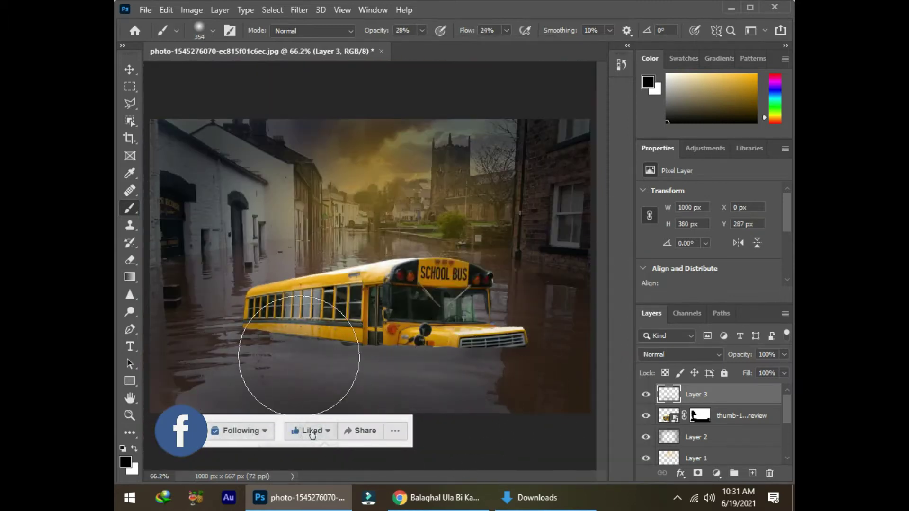
- Add a Hue/Saturation 2 layer clipped to the bus with Lightness -53 and Saturation +8
click(716, 473)
click(738, 416)
click(716, 473)
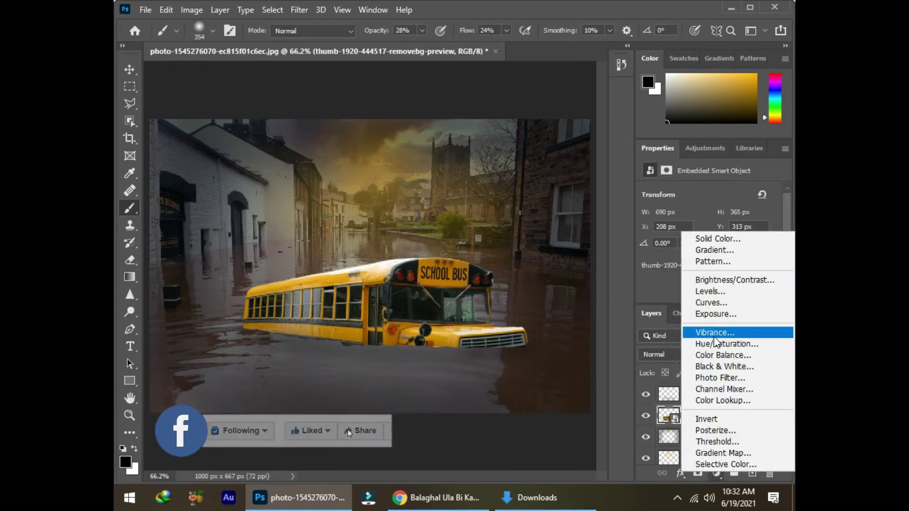
alt+click(727, 344)
key(Escape)
click(716, 472)
alt+click(672, 344)
click(560, 142)
scroll(681, 265, down, 2)
mouse_move(708, 243)
mouse_down()
mouse_move(684, 237)
mouse_move(712, 213)
mouse_up()
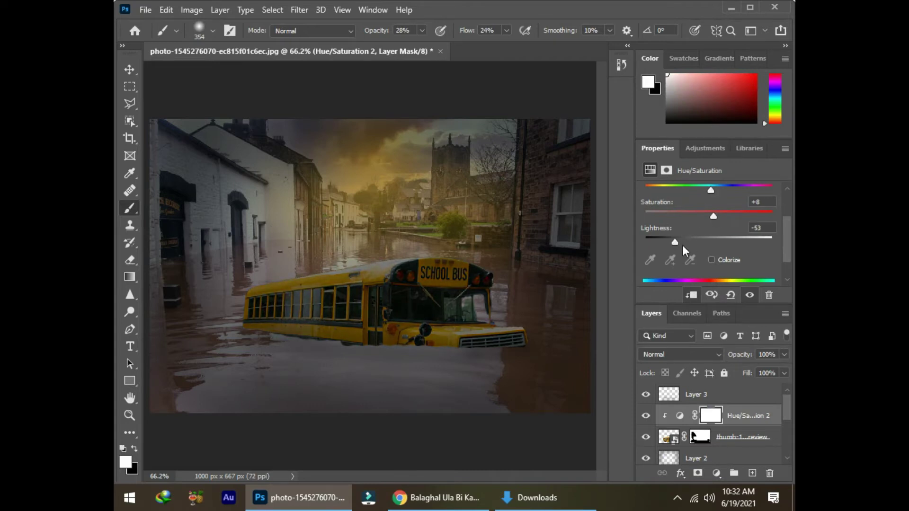
click(695, 394)
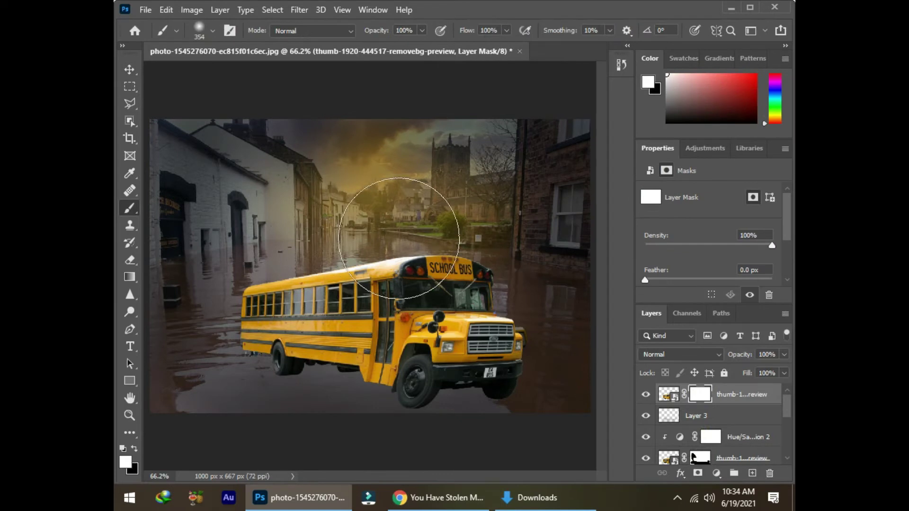
- Hide the bus's lower half in its mask and lower the layer opacity to 62%
key(x)
mouse_move(416, 223)
mouse_down()
mouse_move(458, 224)
mouse_move(294, 203)
mouse_move(264, 263)
mouse_move(385, 263)
mouse_move(439, 286)
mouse_move(497, 274)
mouse_move(375, 284)
mouse_move(348, 272)
mouse_up()
drag(476, 282, 342, 280)
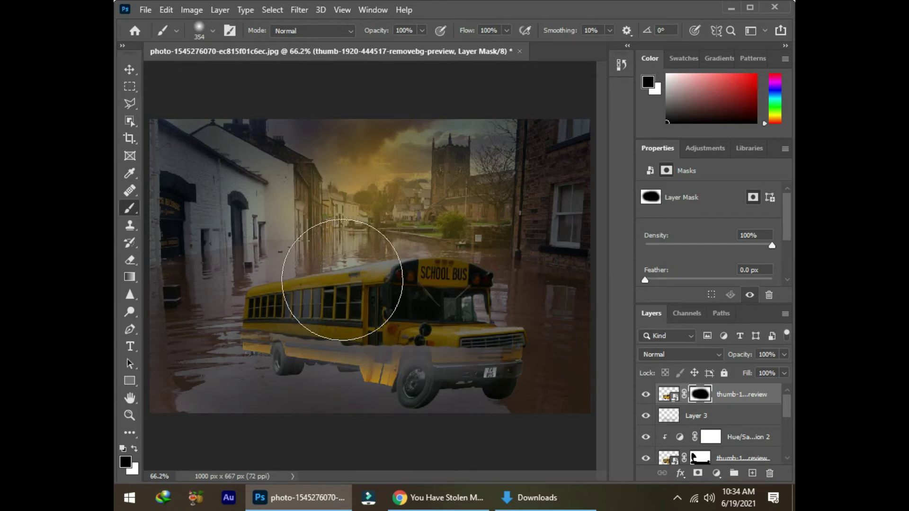
drag(782, 358, 760, 368)
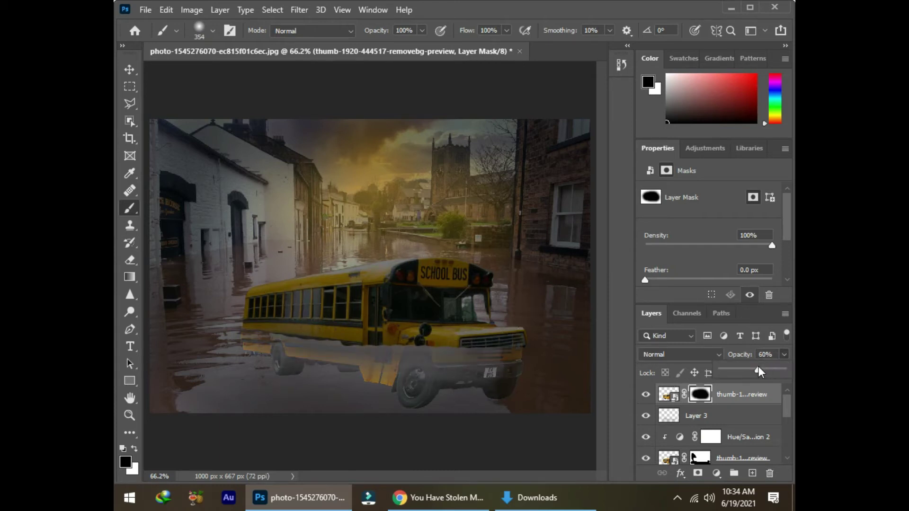
key(ctrl+plus)
right_click(256, 253)
click(333, 238)
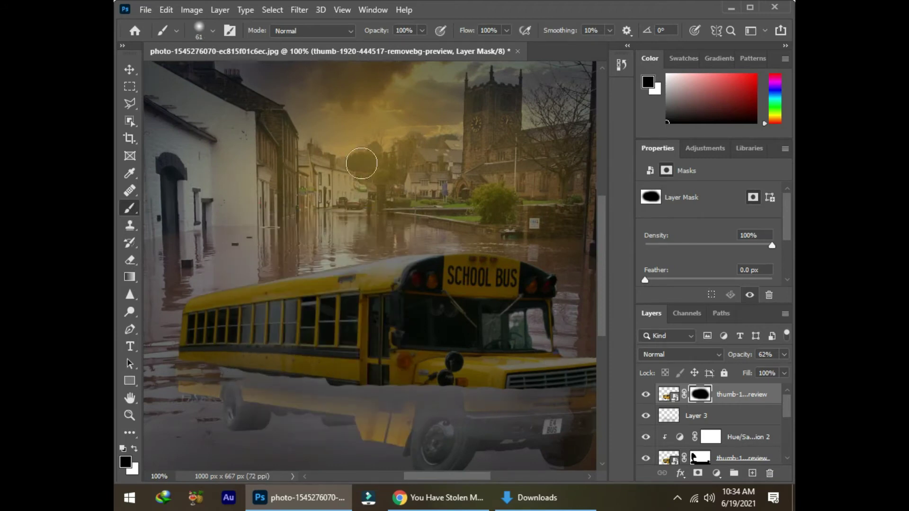
scroll(361, 163, right, 3)
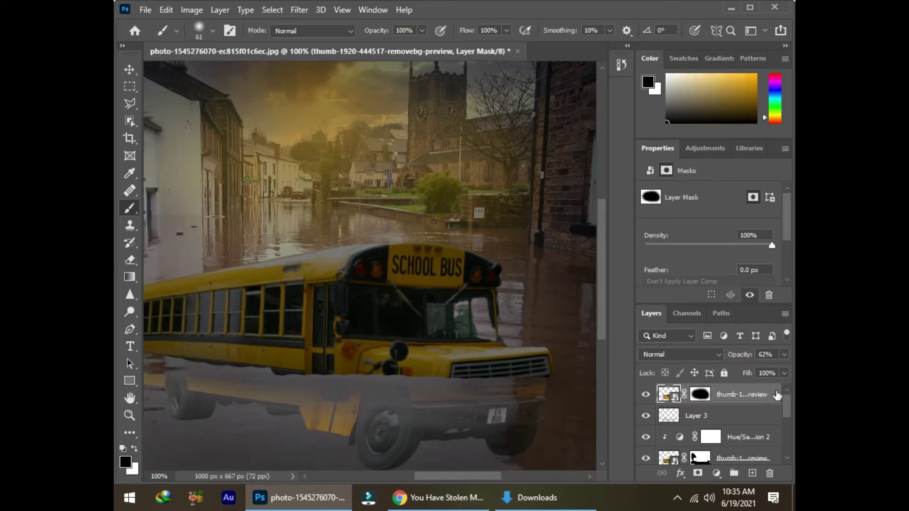
- Adjust the bus layer's Blend If sliders so bright water shows through and dark tones fade
double_click(777, 394)
drag(527, 373, 628, 374)
drag(697, 374, 682, 373)
drag(696, 346, 681, 346)
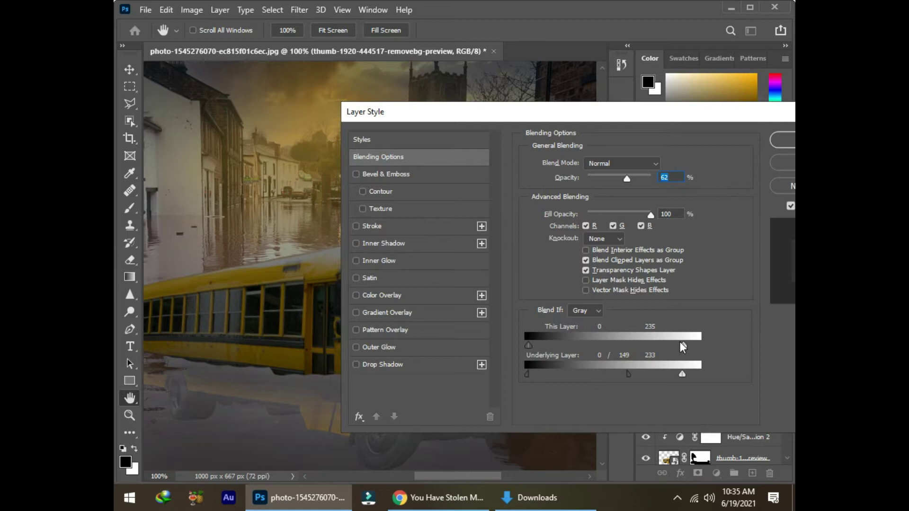
mouse_move(537, 345)
mouse_down()
mouse_move(522, 346)
mouse_move(552, 346)
mouse_up()
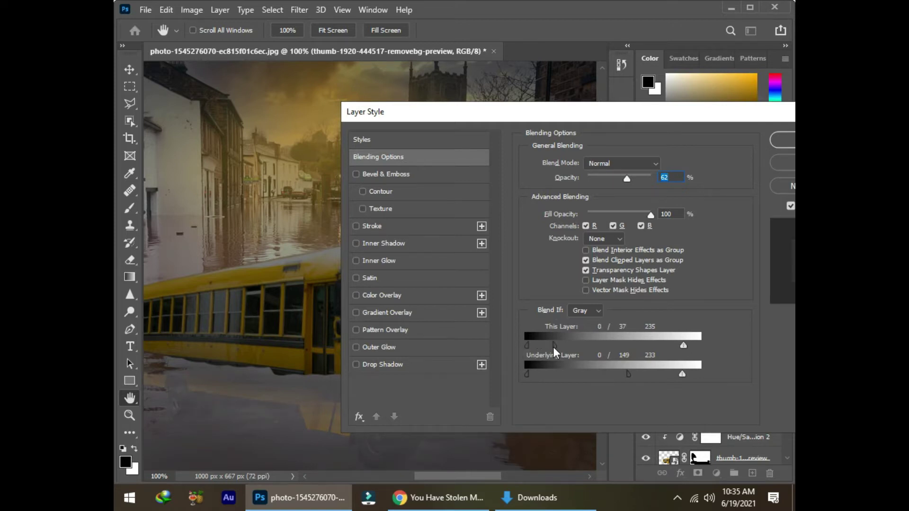
click(783, 141)
- Target the bus mask with a 180 px brush at 30% opacity and about 25% flow
scroll(564, 406, down, 3)
click(699, 394)
drag(421, 30, 379, 46)
drag(506, 31, 458, 47)
right_click(303, 242)
drag(359, 258, 378, 259)
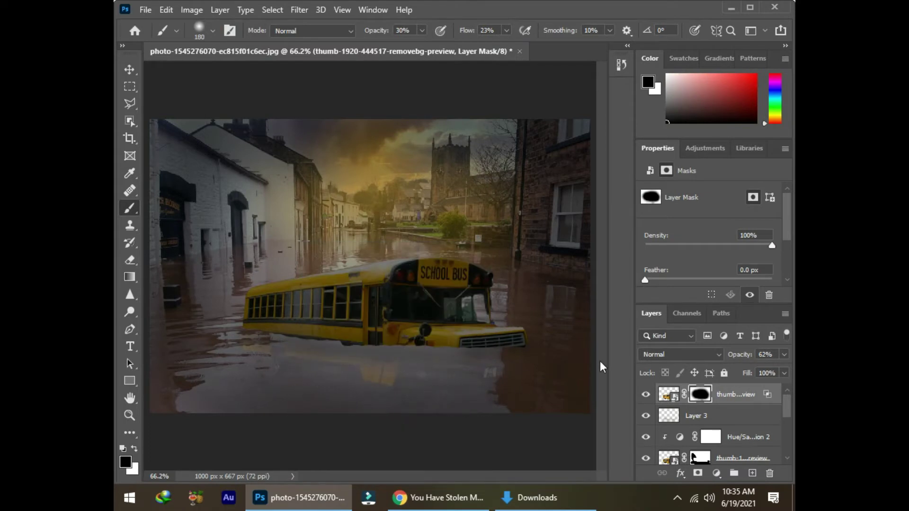
- Warp the Wall-E image, bending its left edge, top arc and right side
click(405, 339)
drag(282, 199, 294, 312)
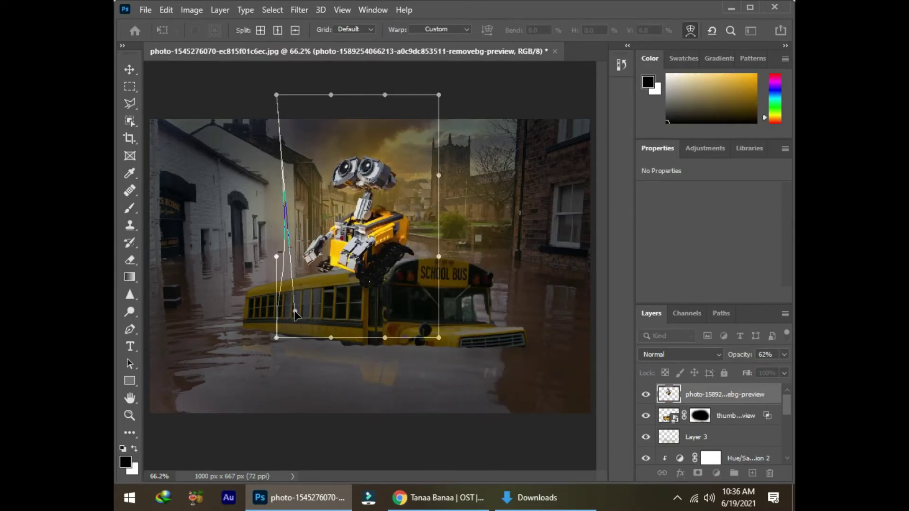
drag(276, 95, 263, 145)
mouse_move(439, 95)
mouse_down()
mouse_move(431, 160)
mouse_move(440, 193)
mouse_up()
drag(439, 338, 416, 323)
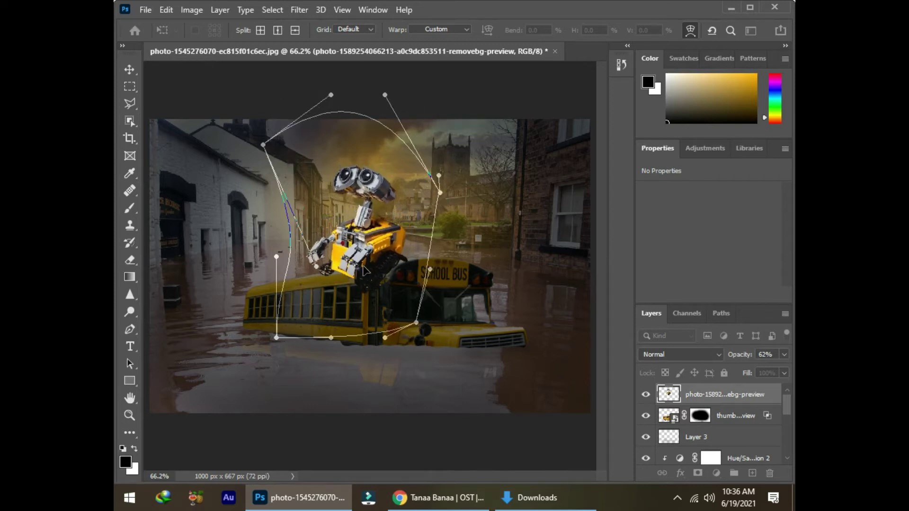
key(Return)
- Shrink Wall-E to about 76% and nudge him slightly down and right
key(ctrl+t)
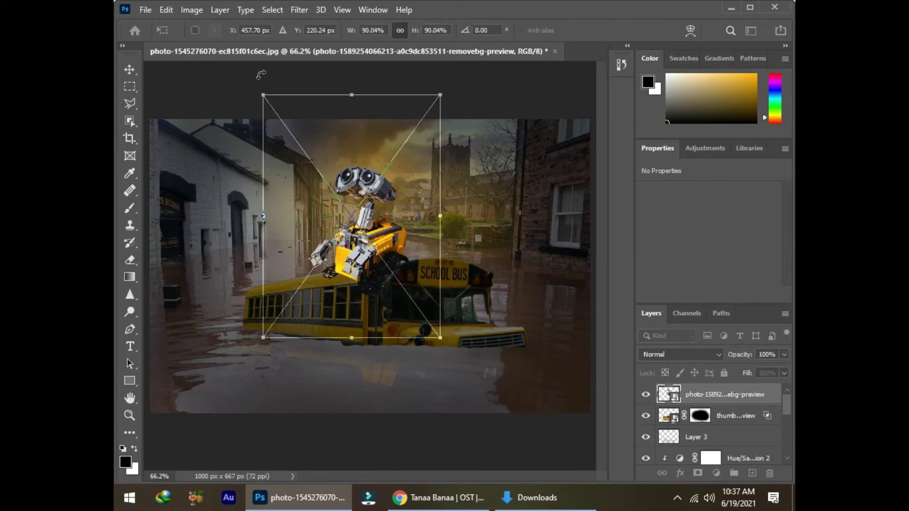
drag(440, 337, 427, 319)
drag(376, 247, 380, 252)
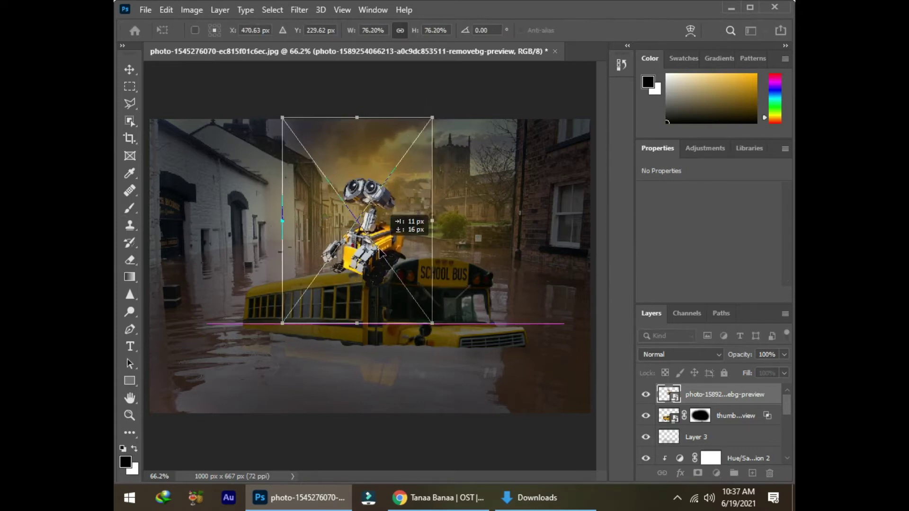
key(Return)
key(b)
- Warp Wall-E again so he sits on the bus, lowering his top edge
key(ctrl+t)
right_click(390, 221)
click(415, 353)
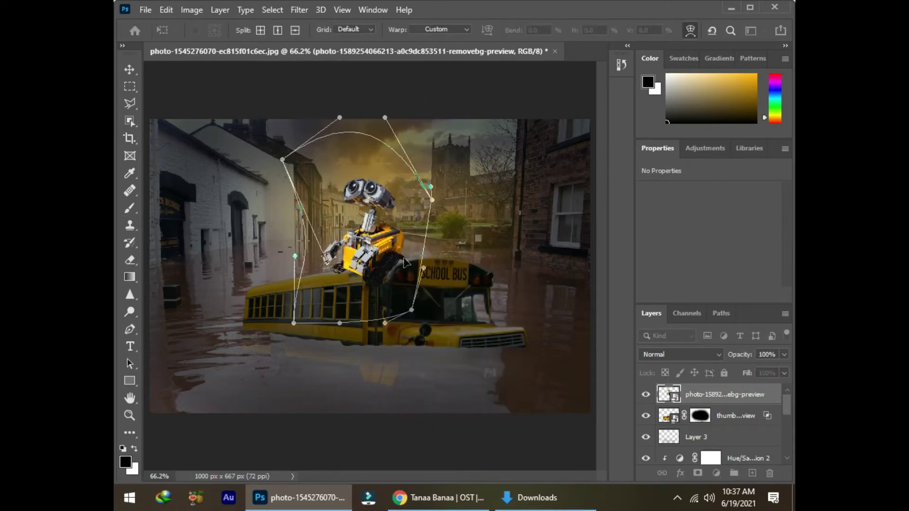
drag(344, 271, 384, 279)
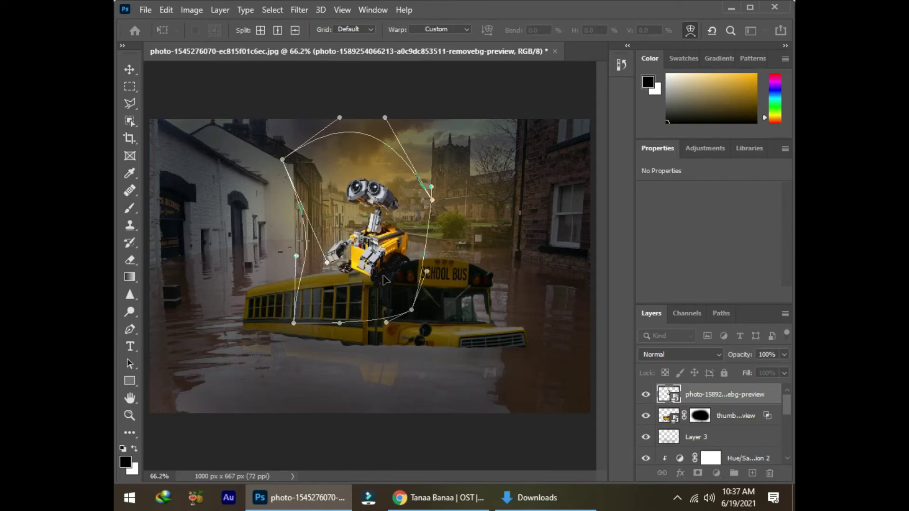
drag(339, 117, 341, 145)
drag(384, 117, 381, 134)
key(Return)
- Add a Hue/Saturation 3 layer clipped to Wall-E, lowering lightness to -58
click(716, 473)
click(705, 342)
key(ctrl+alt+g)
mouse_move(708, 237)
mouse_down()
mouse_move(671, 237)
mouse_move(712, 216)
mouse_up()
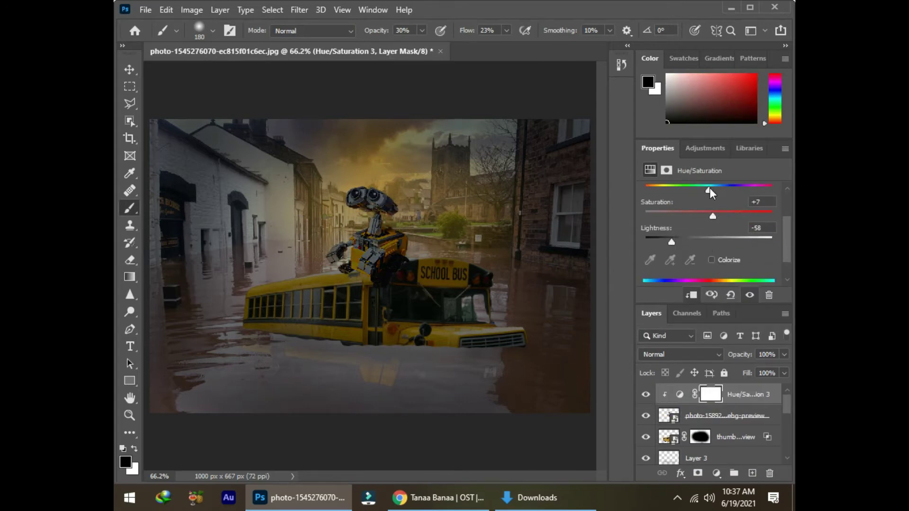
- Create Layer 4 with a 45 px brush and a layer mask, then add empty Layer 5
click(752, 473)
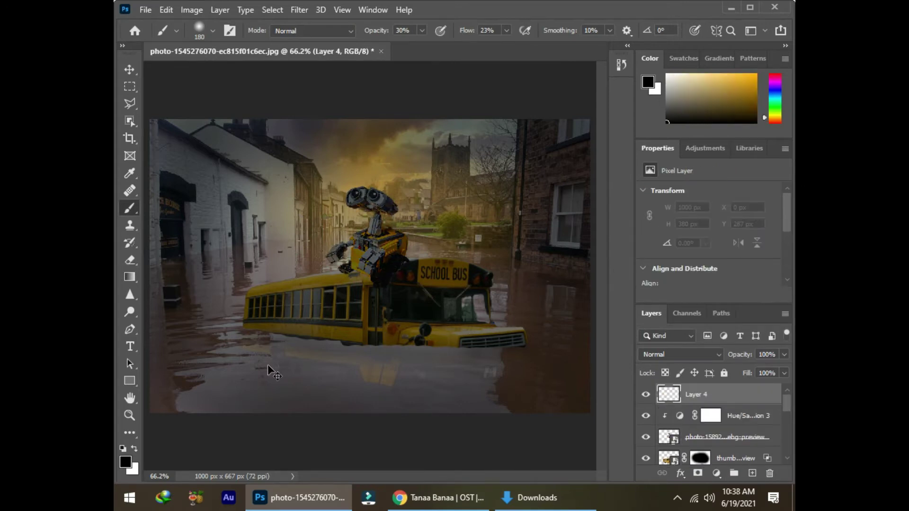
key(ctrl+1)
right_click(293, 243)
key(Return)
drag(392, 274, 365, 282)
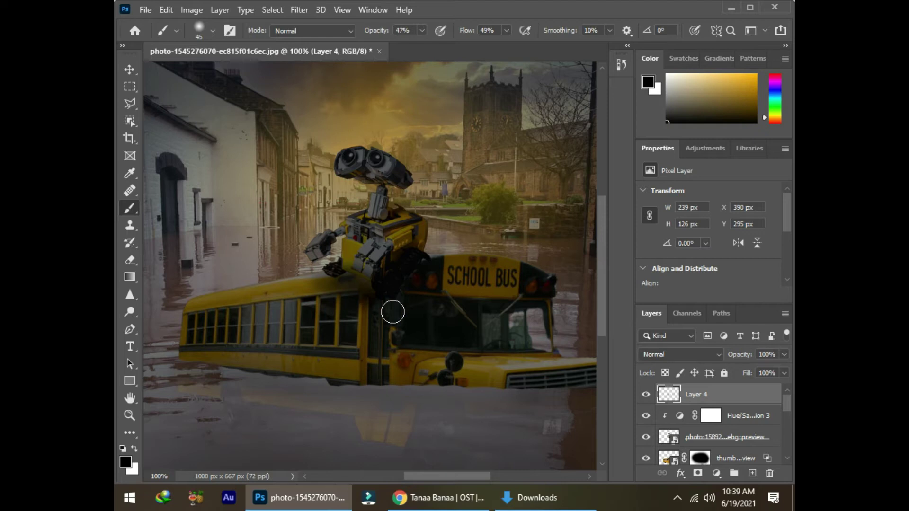
click(698, 473)
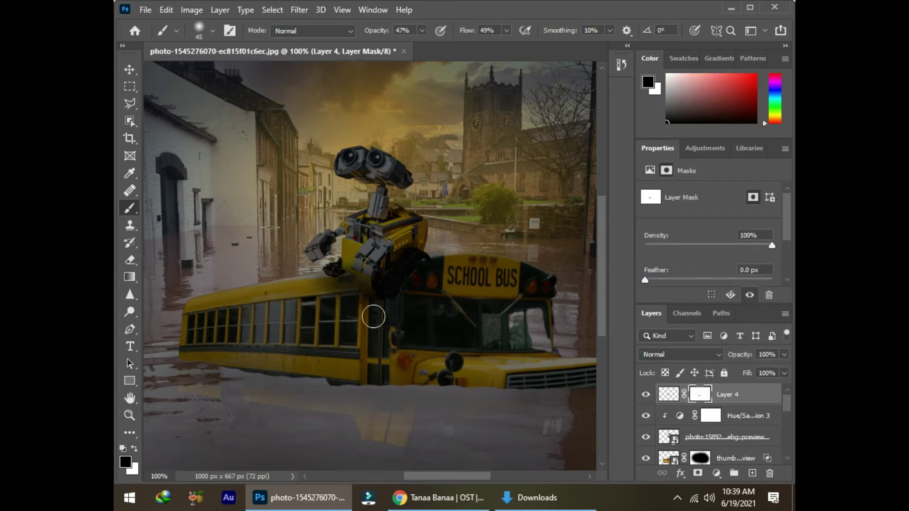
key(ctrl+shift+alt+n)
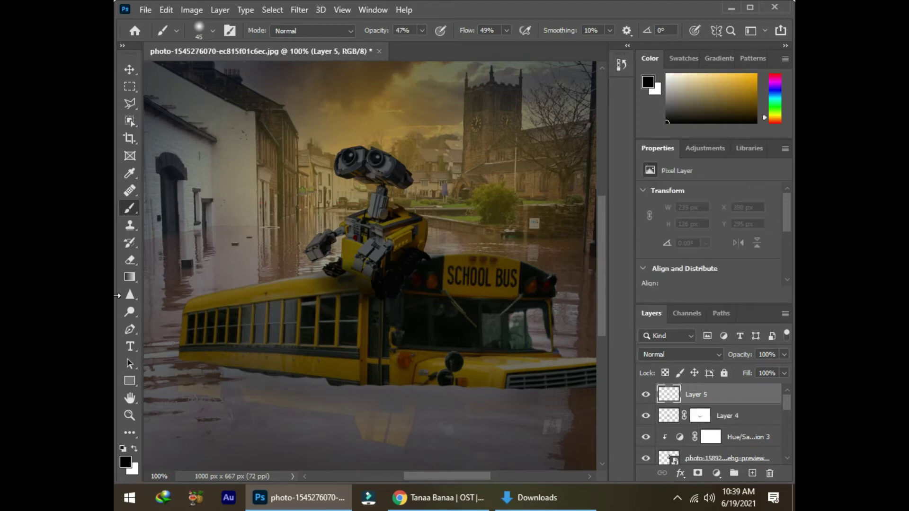
- Zoom in on Wall-E and set a yellow foreground with a 12 px brush
key(ctrl+plus)
click(126, 462)
click(690, 154)
right_click(252, 177)
drag(331, 206, 322, 207)
key(Return)
right_click(299, 143)
key(Return)
- Paint yellow rim light along Wall-E's right edge on Layer 5
mouse_move(305, 149)
mouse_down()
mouse_move(331, 169)
mouse_move(301, 191)
mouse_up()
key(ctrl+z)
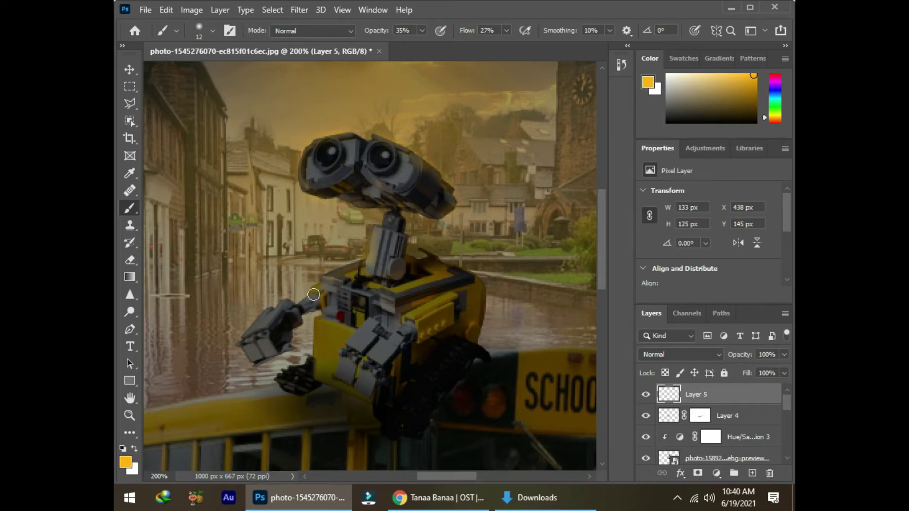
drag(431, 257, 483, 327)
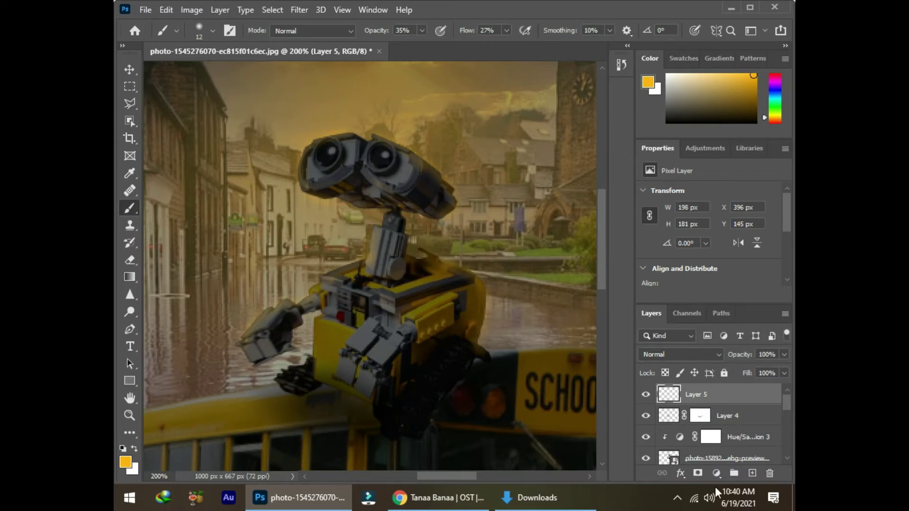
- Add a layer mask to Layer 5, reset colours to black, and add empty Layer 6
click(698, 473)
key(d)
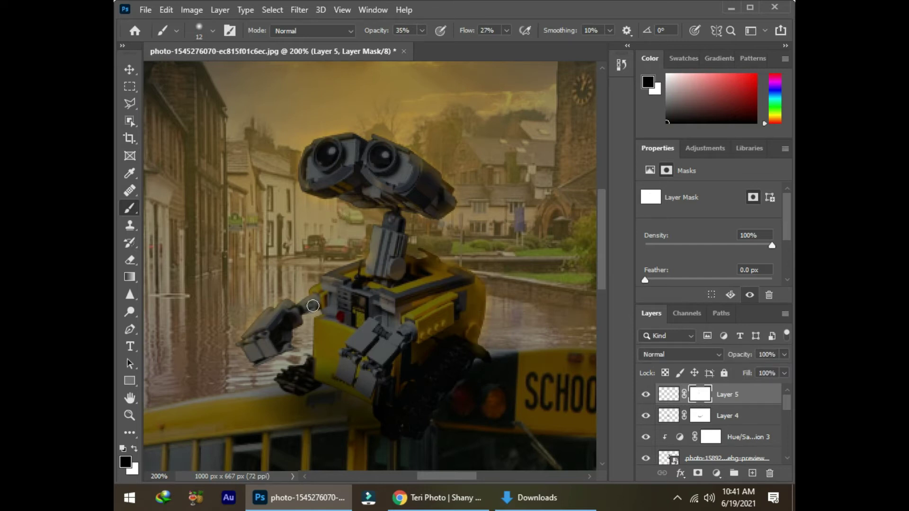
key(ctrl+0)
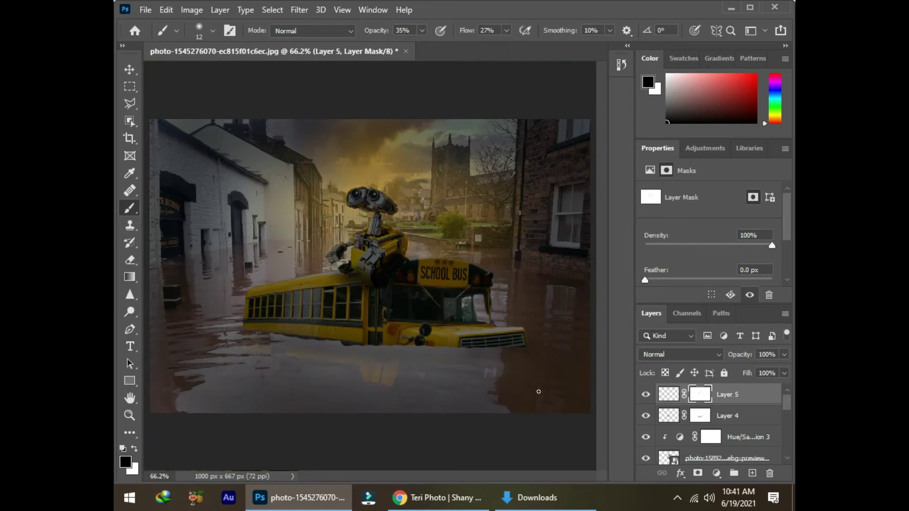
click(752, 473)
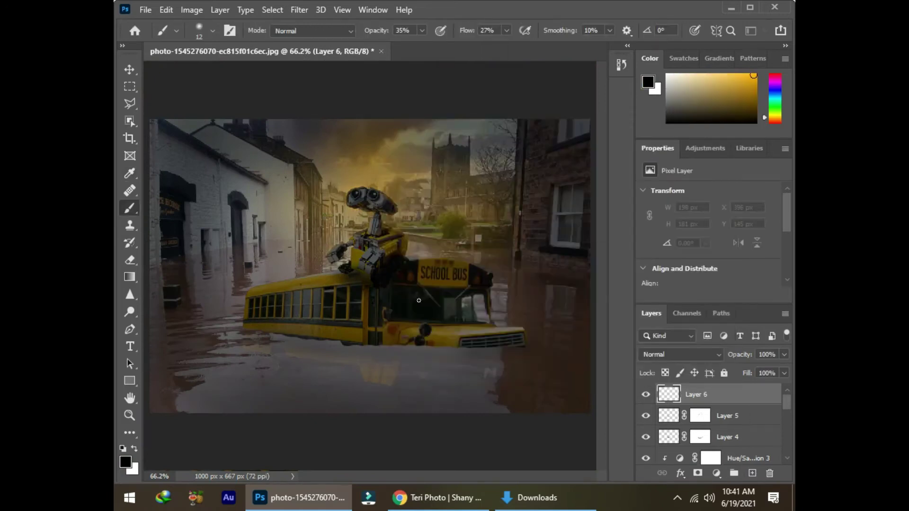
- Add new Layer 7 and set an orange paint colour with a 23 px brush
right_click(453, 279)
text(97)
key(Return)
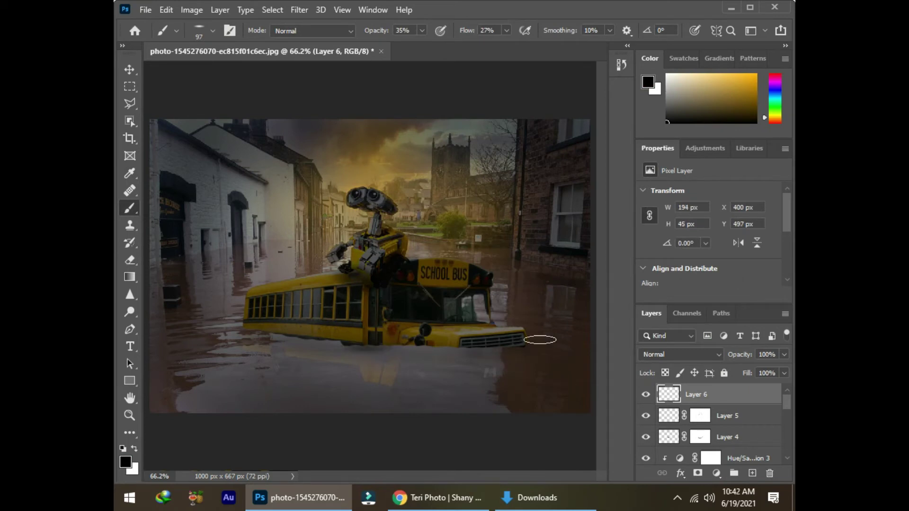
click(753, 473)
right_click(370, 252)
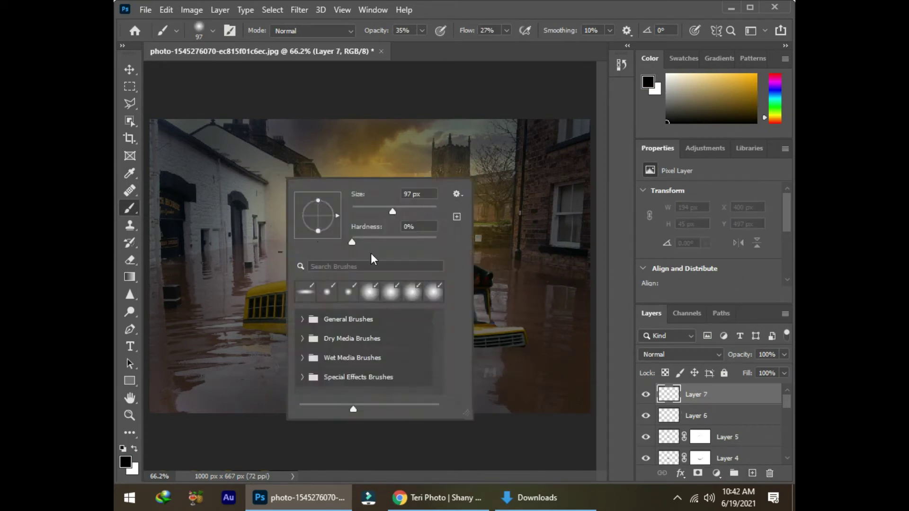
click(647, 82)
click(689, 154)
scroll(372, 216, up, 2)
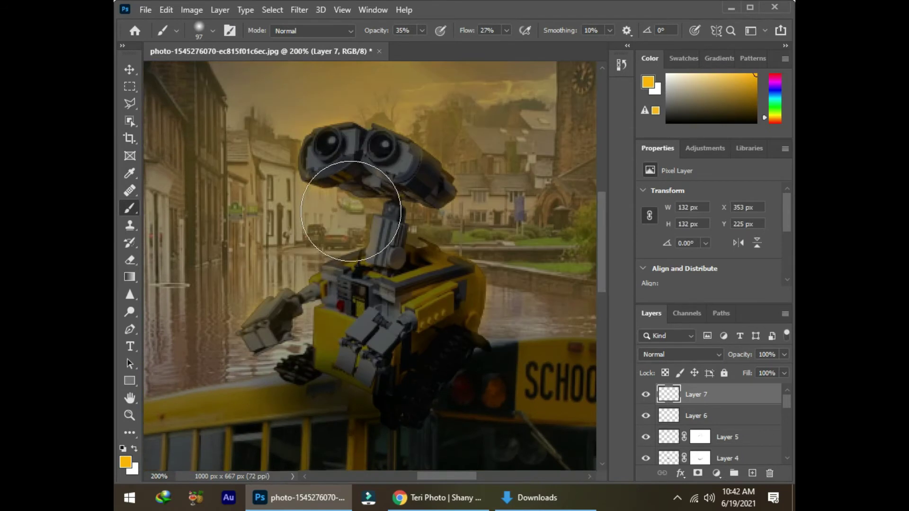
right_click(328, 230)
drag(410, 247, 403, 244)
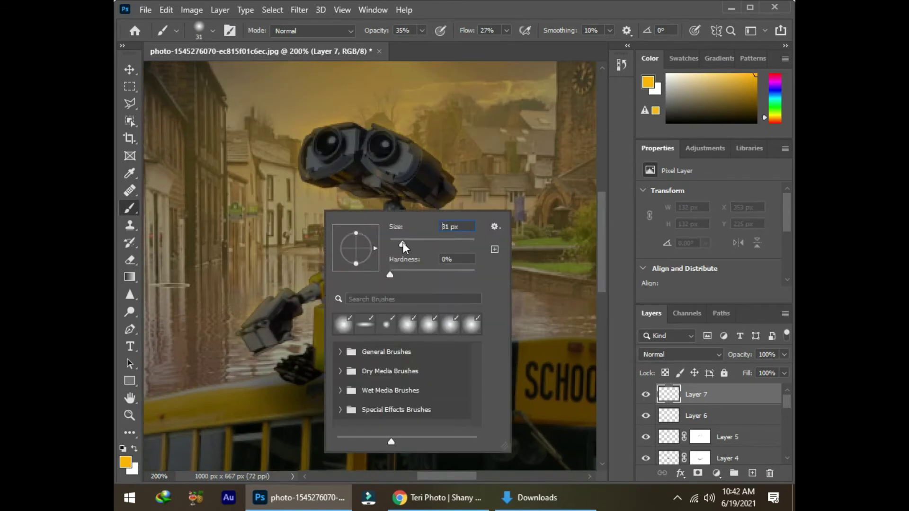
key(Return)
- Dab orange glow over both of Wall-E's eyes with 23 px and 37 px brushes
click(379, 145)
click(326, 142)
right_click(394, 144)
drag(379, 189, 386, 189)
key(Return)
right_click(422, 144)
key(Return)
click(380, 145)
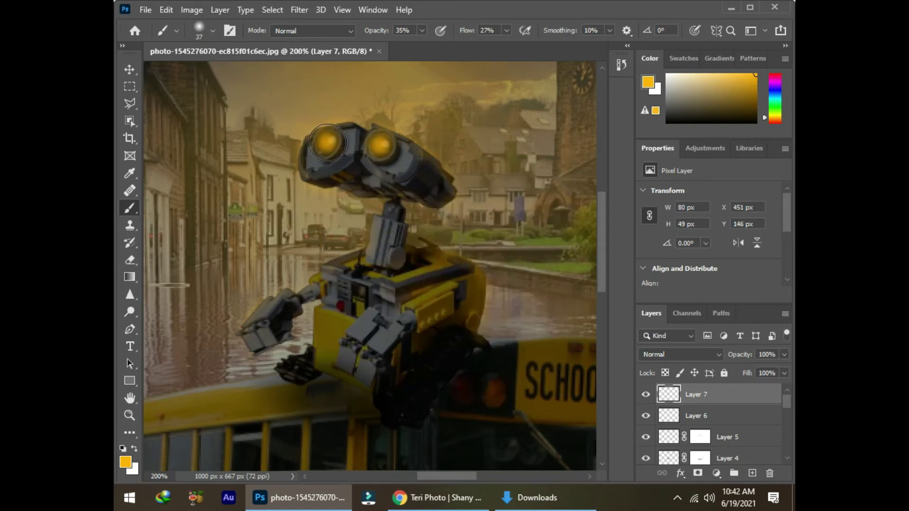
click(326, 142)
right_click(275, 157)
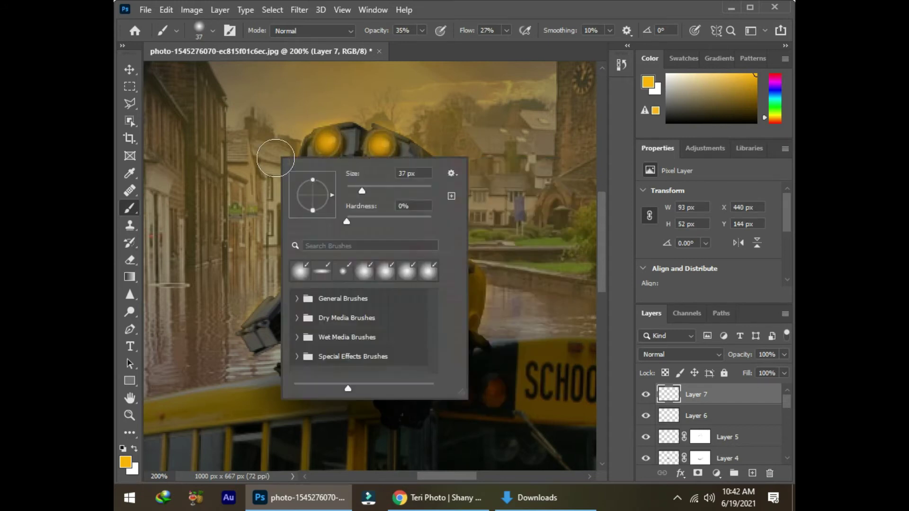
key(Return)
click(292, 137)
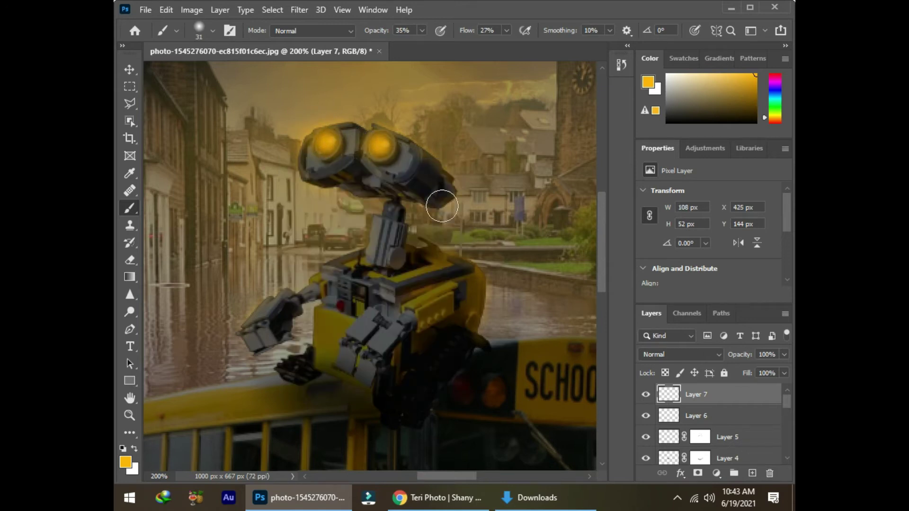
key(ctrl+0)
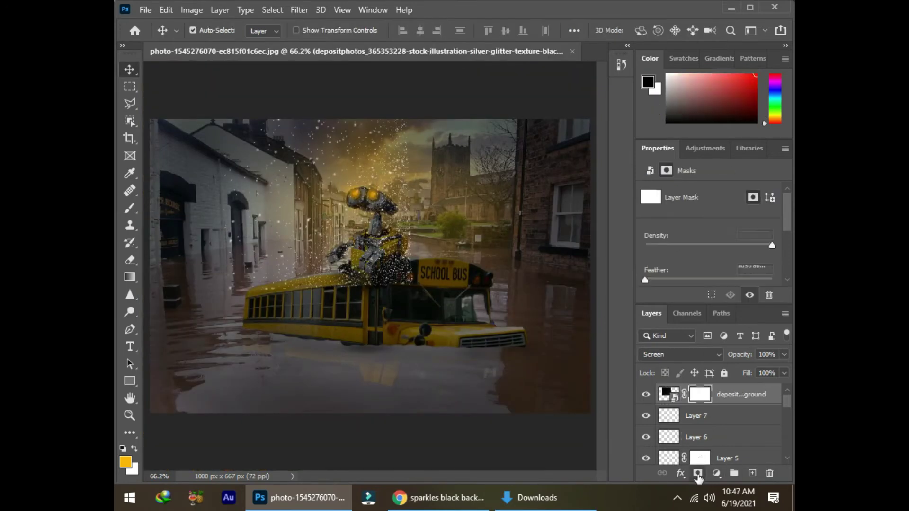
- Hide the sparkles over Wall-E and the bus top with a 94 px brush on the glitter mask
right_click(478, 209)
drag(438, 170, 447, 170)
key(Return)
mouse_move(381, 278)
mouse_down()
mouse_move(406, 238)
mouse_move(402, 182)
mouse_move(289, 246)
mouse_move(287, 213)
mouse_move(323, 154)
mouse_up()
- Softly mask more sky sparkles at 40% opacity, 31% flow, then place the traffic light top right
drag(421, 30, 391, 46)
drag(506, 30, 469, 47)
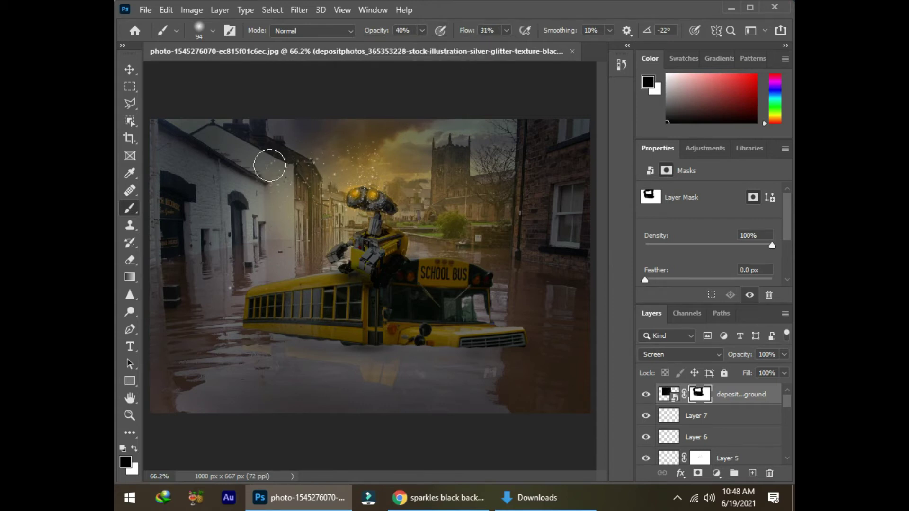
drag(331, 152, 312, 160)
mouse_move(342, 248)
mouse_down()
mouse_move(417, 168)
mouse_move(431, 140)
mouse_up()
key(Return)
- Darken the traffic light with a clipped Hue/Saturation layer at Lightness -69
click(716, 473)
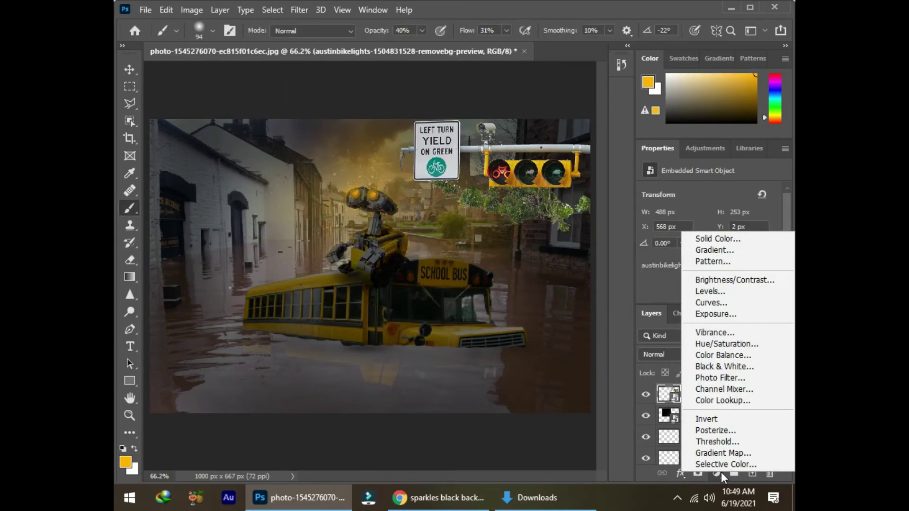
click(726, 344)
drag(709, 230, 665, 231)
drag(709, 205, 711, 201)
scroll(719, 236, up, 1)
click(664, 252)
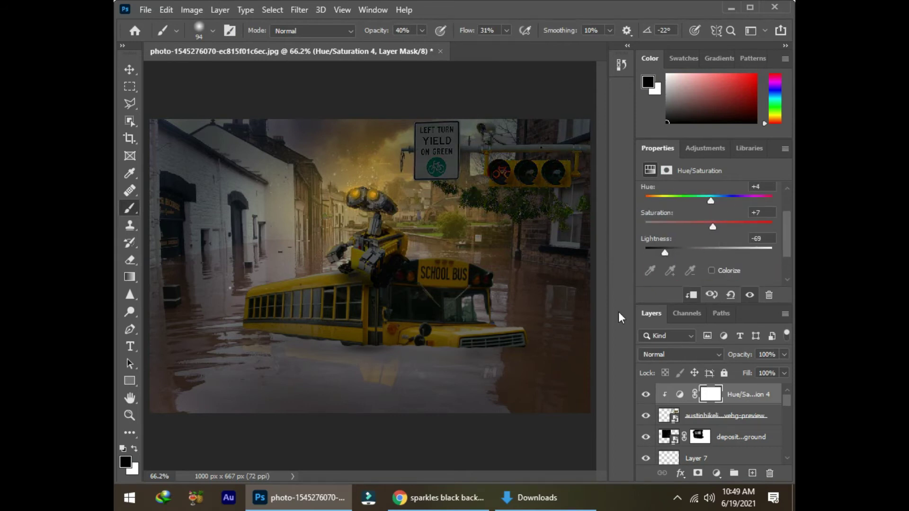
- On new Layer 8, paint a bright red glow on the traffic light's red lamp
click(752, 473)
click(126, 462)
click(567, 322)
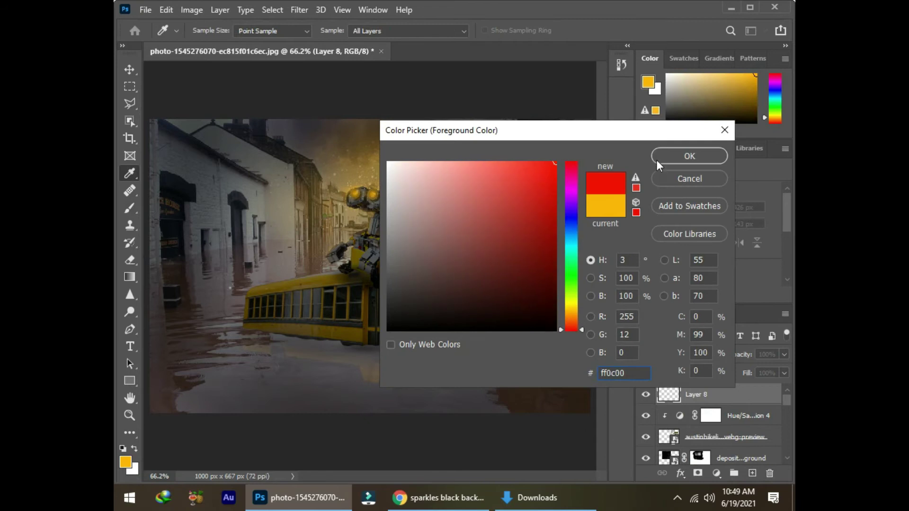
click(690, 154)
key(ctrl+1)
scroll(473, 416, right, 3)
scroll(474, 284, up, 1)
right_click(457, 165)
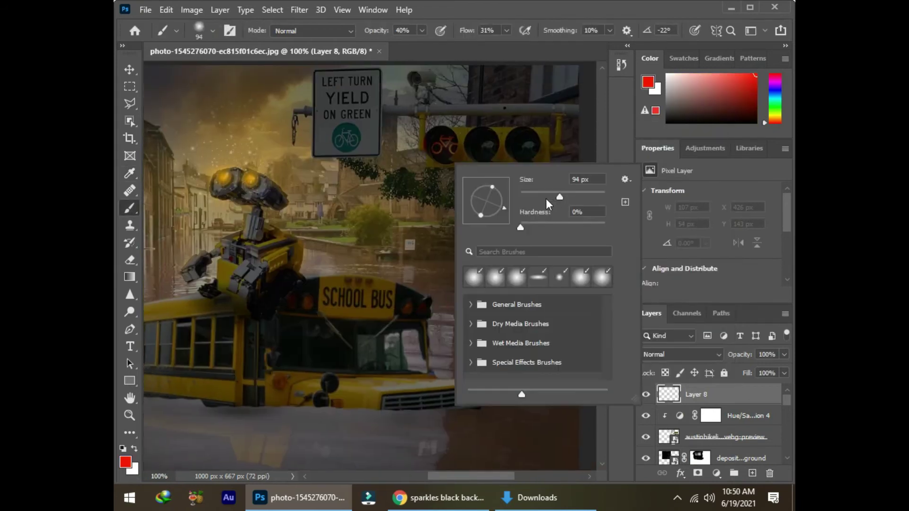
drag(532, 198, 537, 198)
click(443, 144)
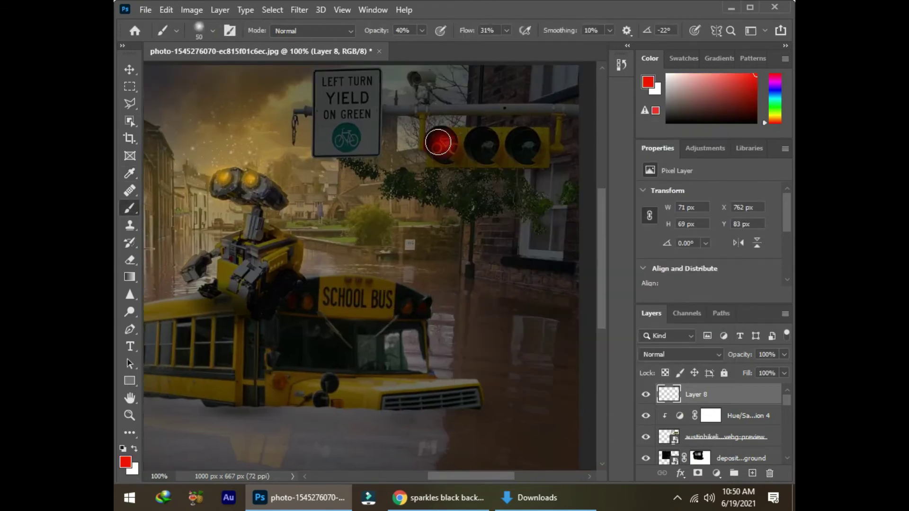
key(ctrl+0)
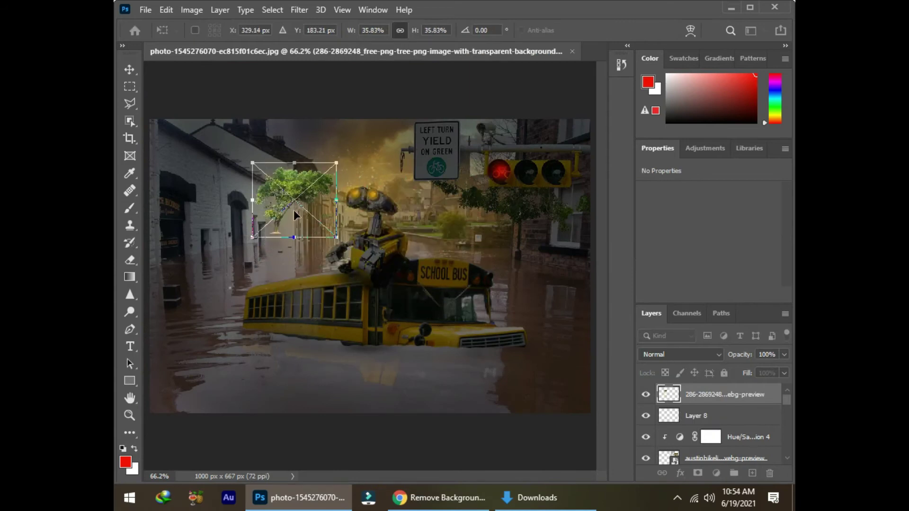
- Shrink the tree and set its base at the waterline left of Wall-E
mouse_move(300, 219)
mouse_down()
mouse_move(289, 222)
mouse_move(308, 218)
mouse_up()
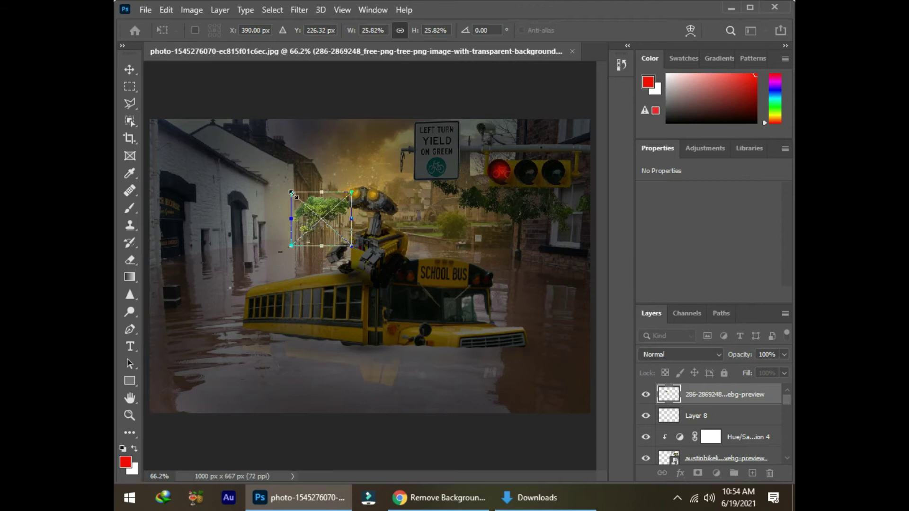
key(ctrl+plus)
key(ctrl+plus)
key(ctrl+plus)
scroll(431, 483, up, 3)
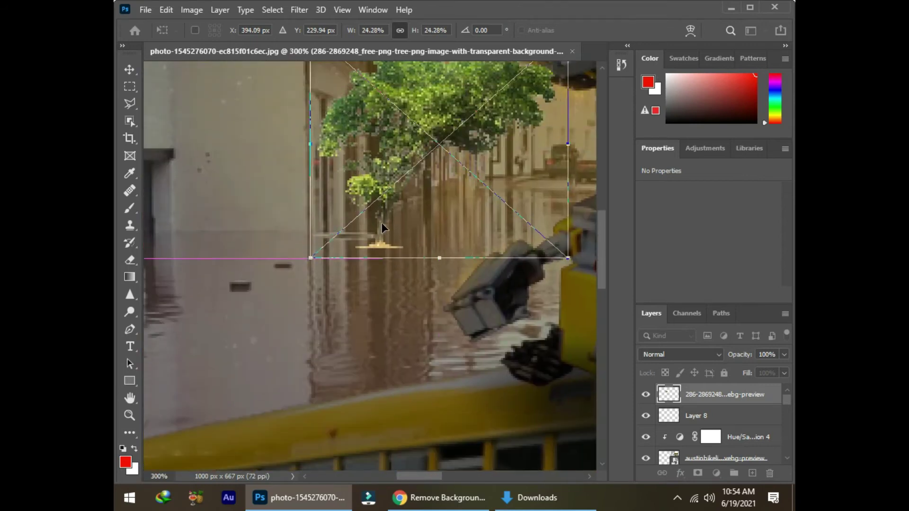
drag(419, 193, 396, 203)
key(Return)
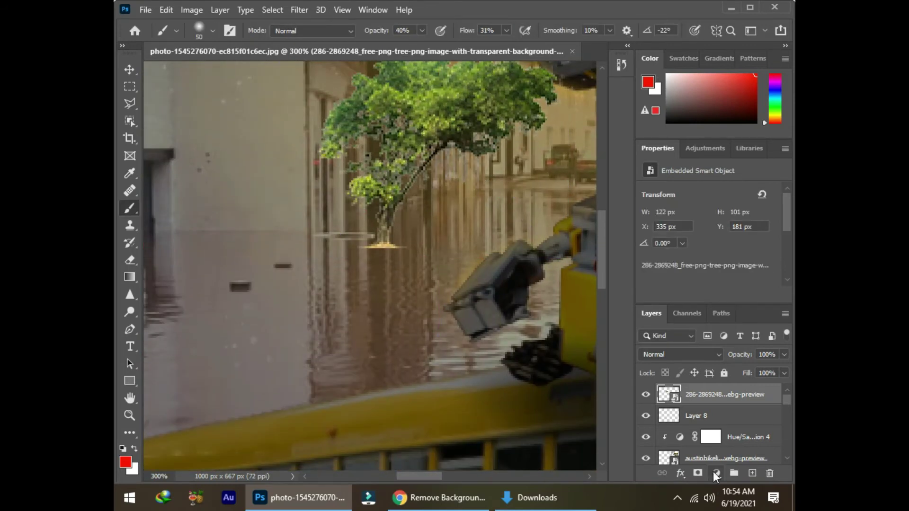
- Darken the tree with a clipped Hue/Saturation layer at Lightness -61 and add Layer 9
click(713, 471)
click(701, 326)
drag(708, 242, 669, 241)
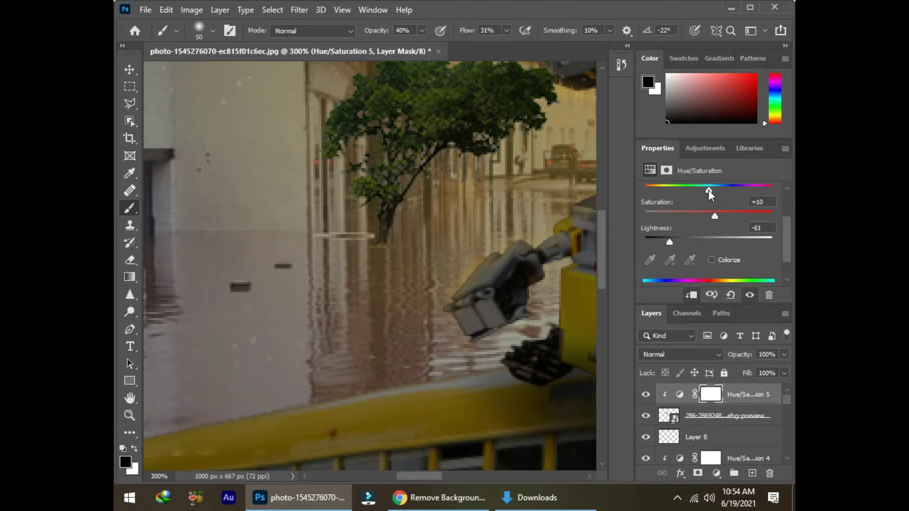
key(ctrl+shift+alt+n)
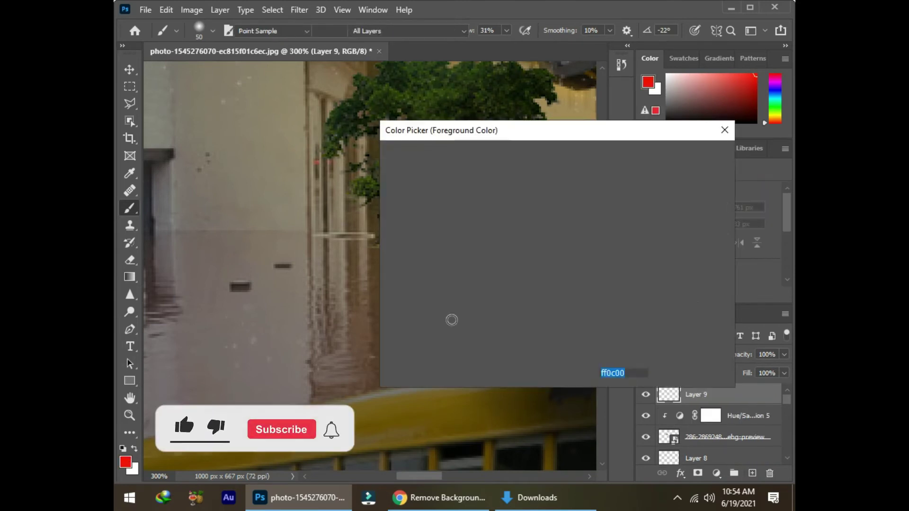
- Paint a dark shadow at the tree's base on Layer 9 with a 26 px brush
right_click(285, 200)
drag(473, 259, 438, 270)
key(Return)
click(385, 294)
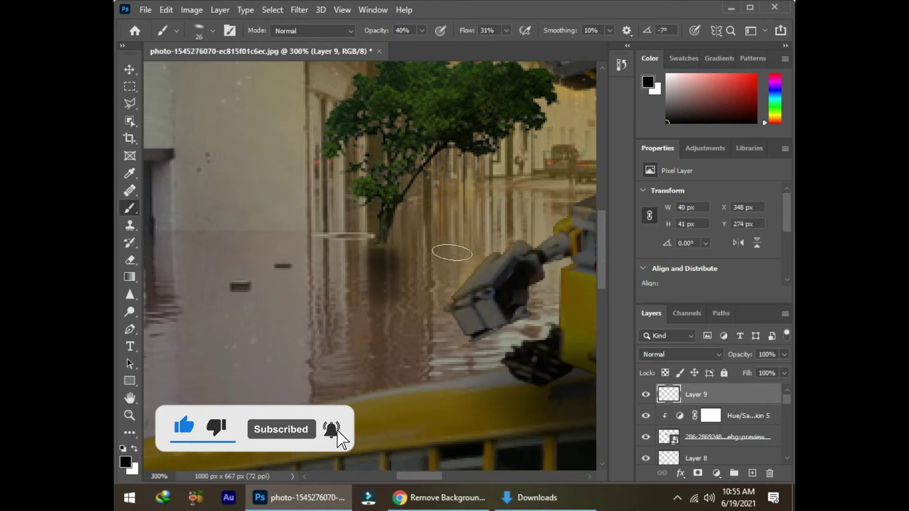
- Add a mask to Layer 9 and soften the shadow's edge with a soft round brush
click(695, 474)
right_click(433, 244)
double_click(450, 320)
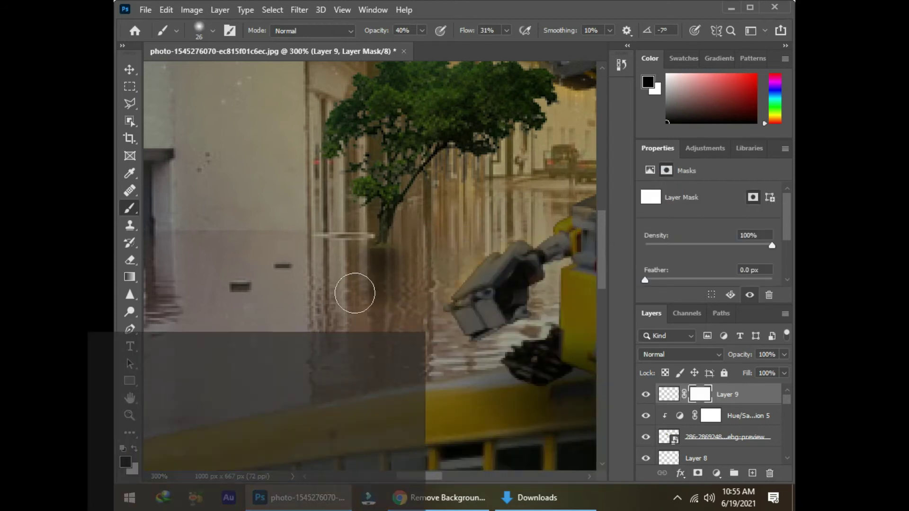
click(359, 271)
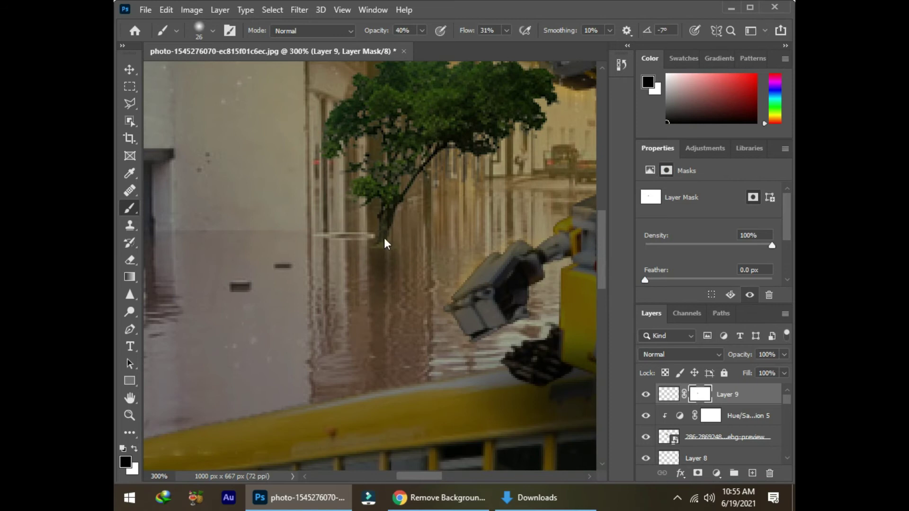
key(ctrl+0)
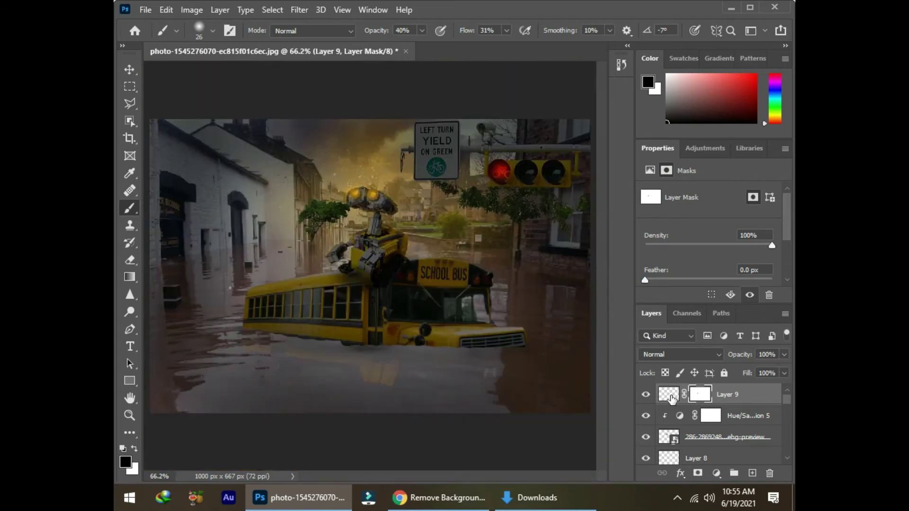
- Shrink the tree beside Wall-E slightly and commit the second tree at the left edge
click(671, 399)
key(v)
click(323, 212)
drag(354, 194, 346, 203)
key(Return)
key(b)
key(Return)
- Darken the left tree with clipped Hue/Saturation at Lightness -63 and paint a shadow under it
click(716, 472)
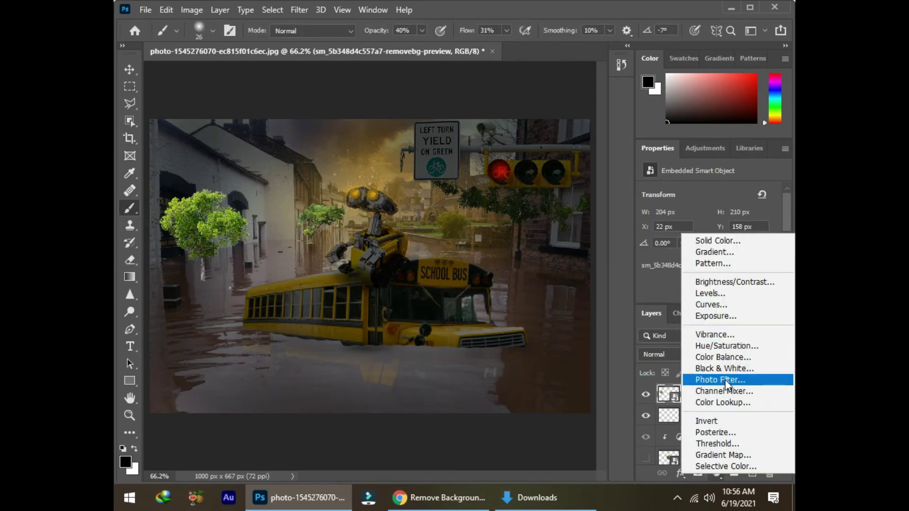
click(715, 347)
mouse_move(709, 221)
mouse_down()
mouse_move(670, 222)
mouse_move(713, 216)
mouse_up()
scroll(690, 220, up, 1)
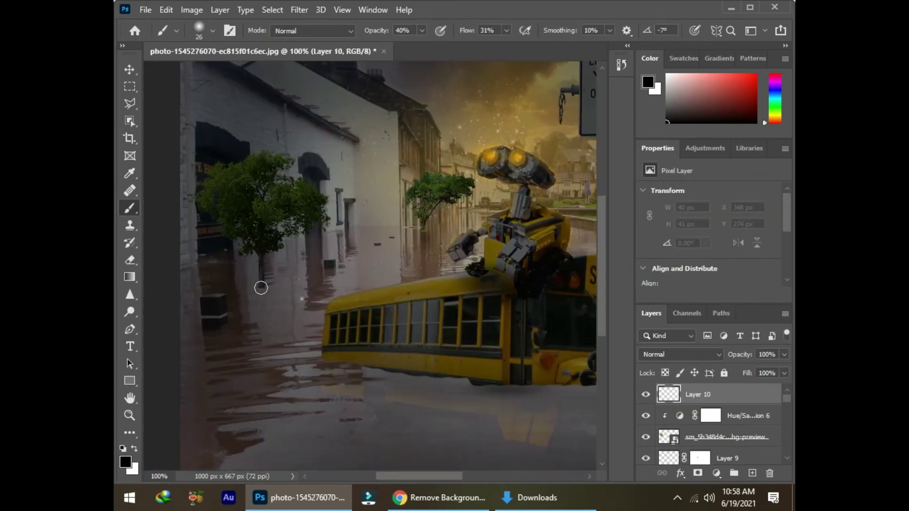
drag(261, 287, 263, 292)
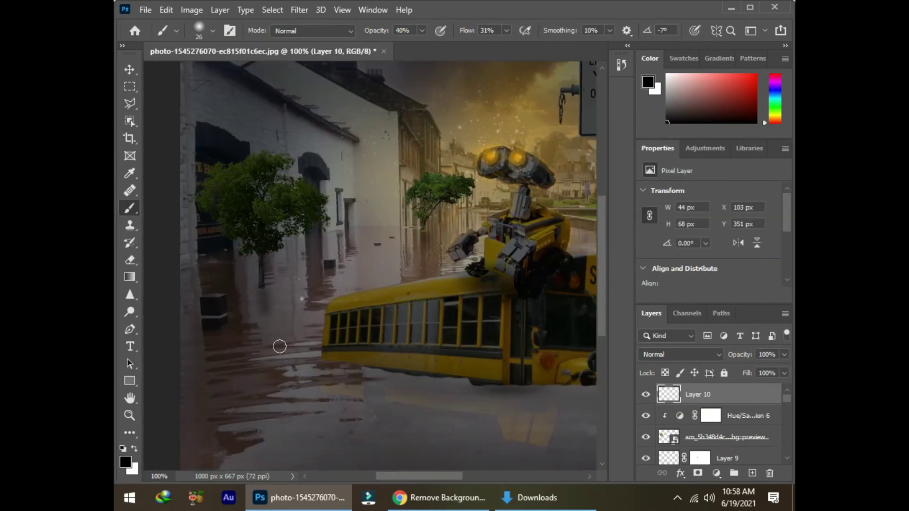
key(ctrl+0)
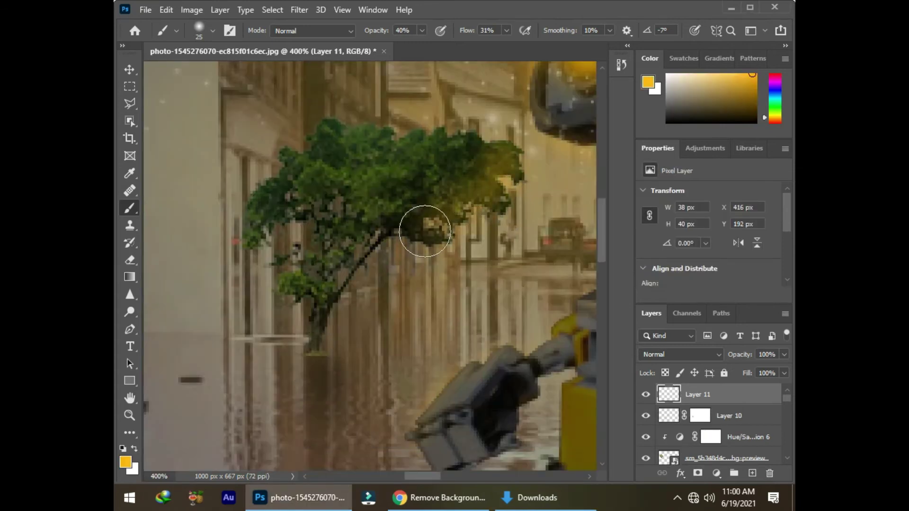
- Mask Layer 11 to tone down the orange canopy glow, then restore yellow paint
click(697, 473)
mouse_move(421, 176)
mouse_down()
mouse_move(463, 175)
mouse_move(340, 172)
mouse_move(393, 169)
mouse_move(425, 186)
mouse_move(448, 178)
mouse_move(420, 213)
mouse_move(450, 183)
mouse_move(487, 186)
mouse_up()
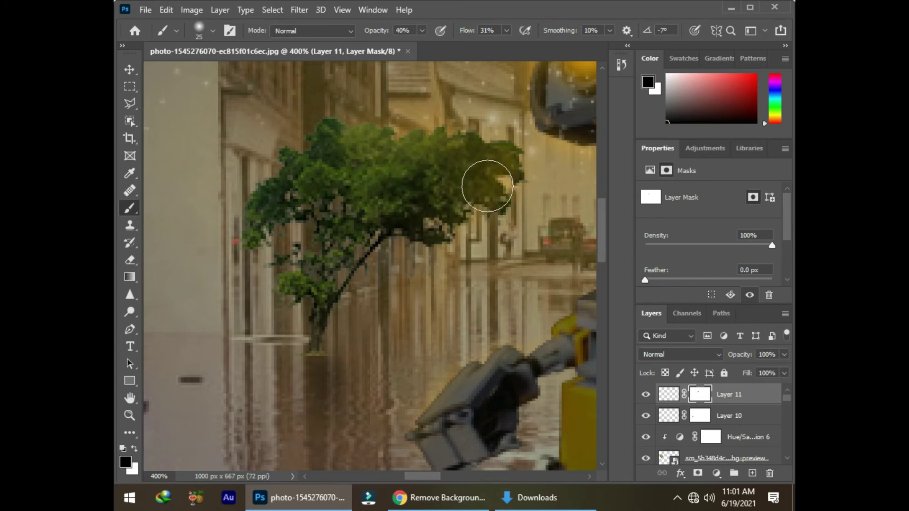
key(ctrl+0)
key(ctrl+plus)
key(ctrl+plus)
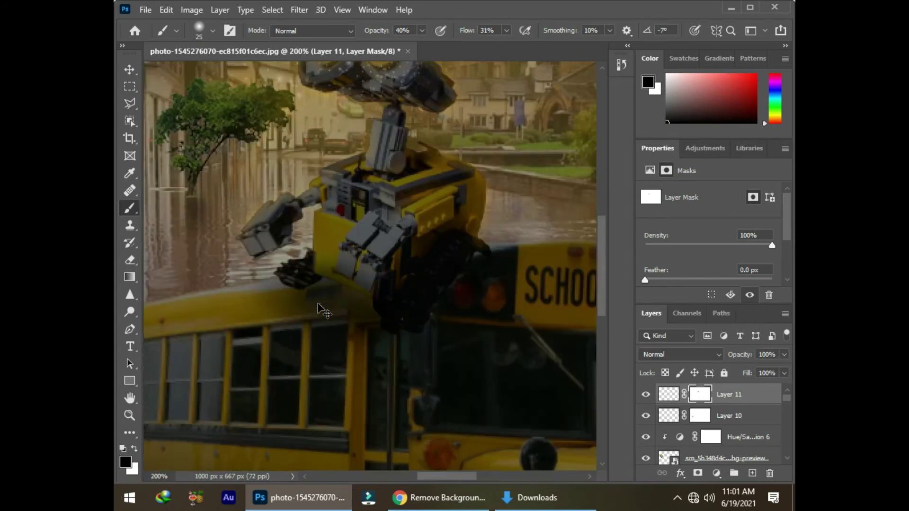
key(ctrl+2)
alt+click(300, 308)
- With a 12 px soft brush, paint yellow glow along the yield sign's top edge
key(ctrl+plus)
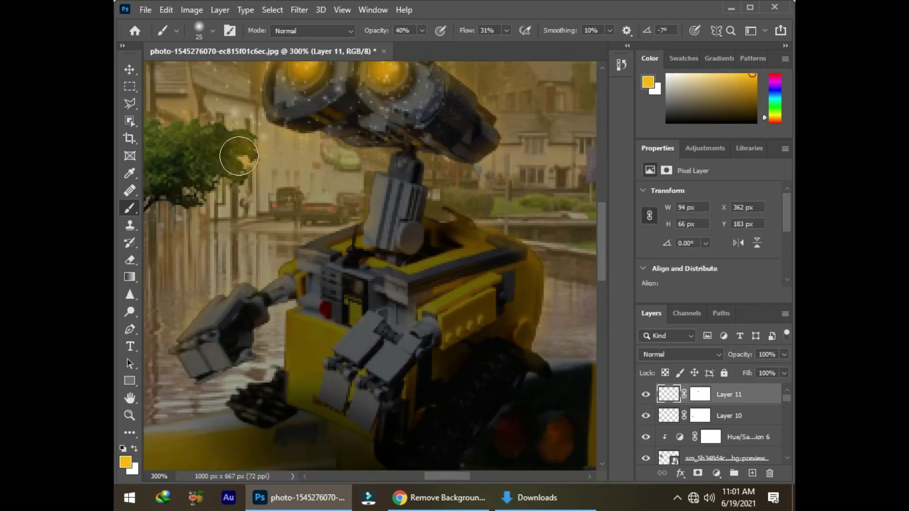
key(ctrl+0)
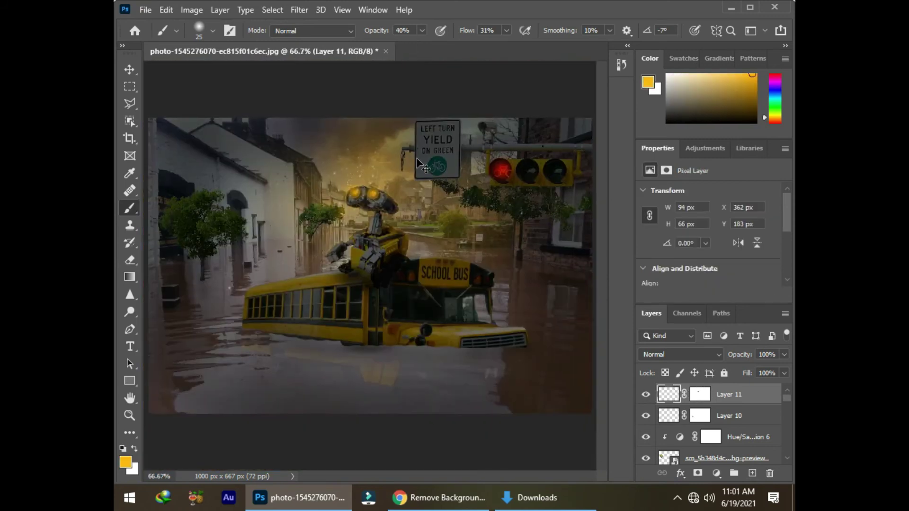
key(ctrl+plus)
key(ctrl+plus)
scroll(521, 183, up, 5)
scroll(479, 168, up, 1)
right_click(479, 168)
drag(568, 193, 558, 197)
drag(481, 163, 508, 92)
drag(563, 283, 456, 336)
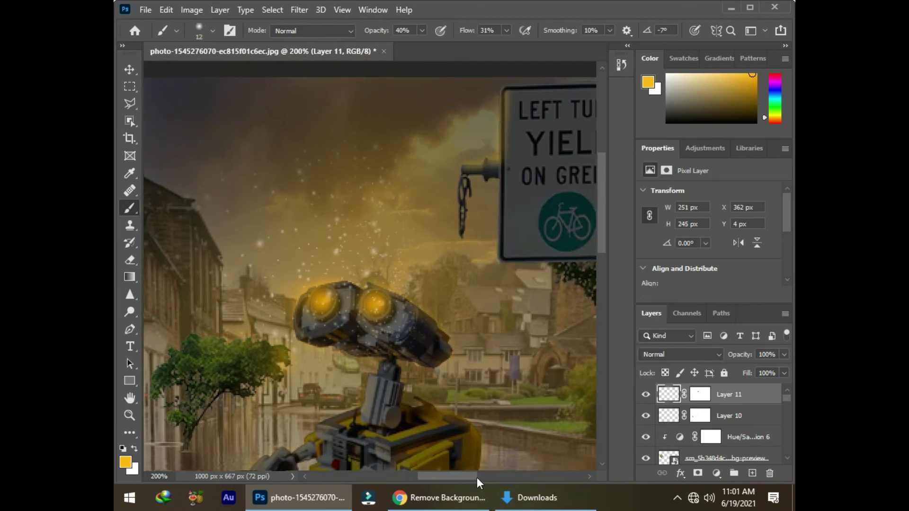
mouse_move(395, 144)
mouse_down()
mouse_move(536, 151)
mouse_move(548, 213)
mouse_move(605, 215)
mouse_up()
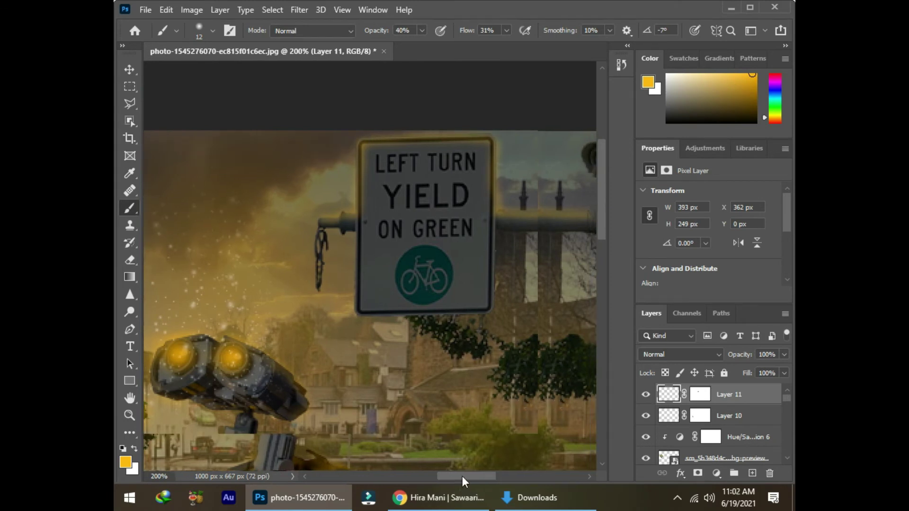
- Extend the yellow glow around the camera, sign edges and along the pole to the traffic light
scroll(474, 455, right, 5)
mouse_move(440, 210)
mouse_down()
mouse_move(426, 156)
mouse_move(473, 144)
mouse_up()
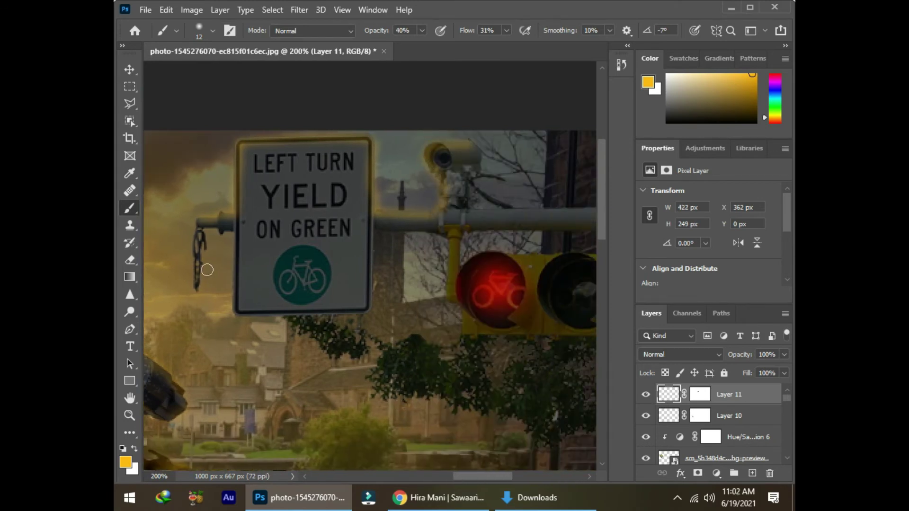
mouse_move(236, 237)
mouse_down()
mouse_move(239, 312)
mouse_move(371, 309)
mouse_up()
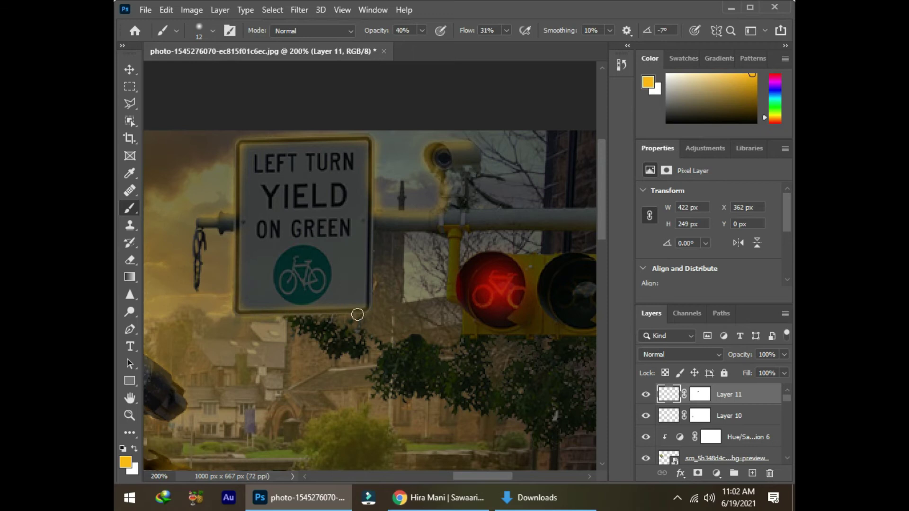
drag(466, 475, 472, 476)
drag(488, 230, 593, 228)
scroll(469, 279, right, 5)
drag(423, 230, 544, 231)
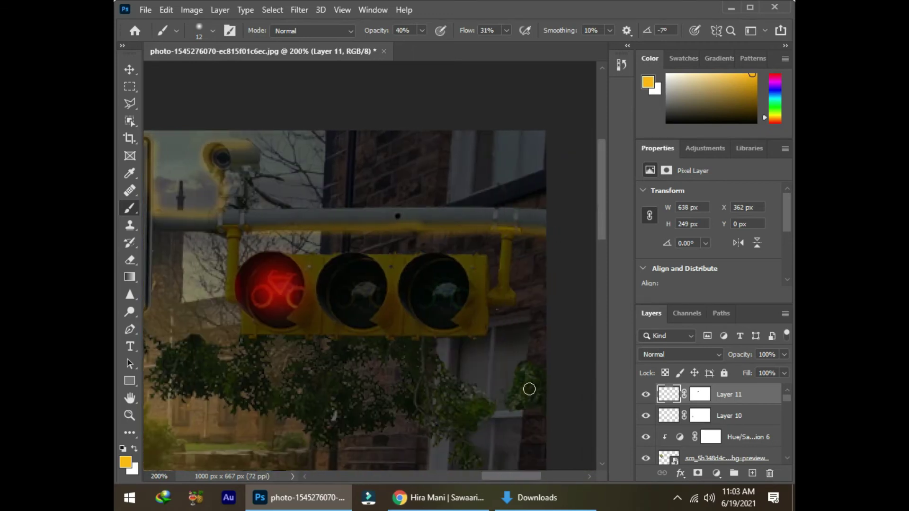
- Paint black on Layer 11's mask with 34 px and 17 px brushes to remove excess glow
click(699, 394)
right_click(506, 226)
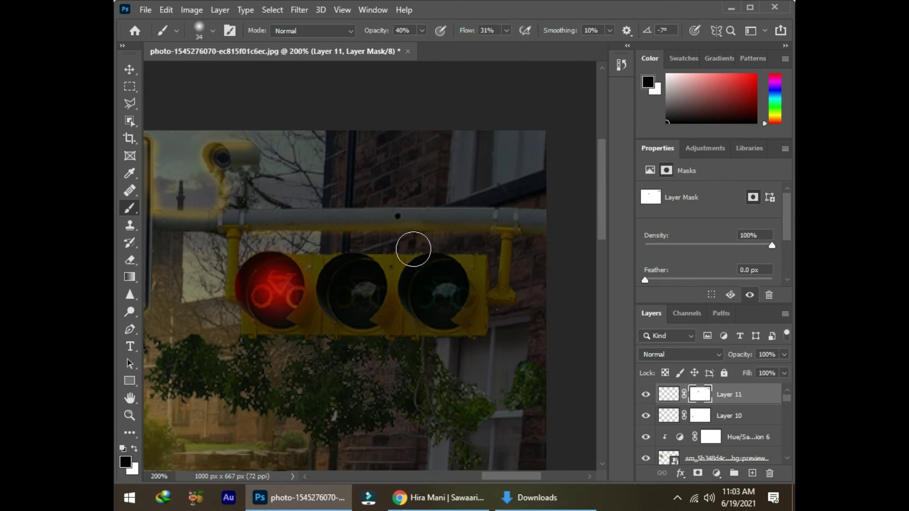
scroll(322, 251, left, 3)
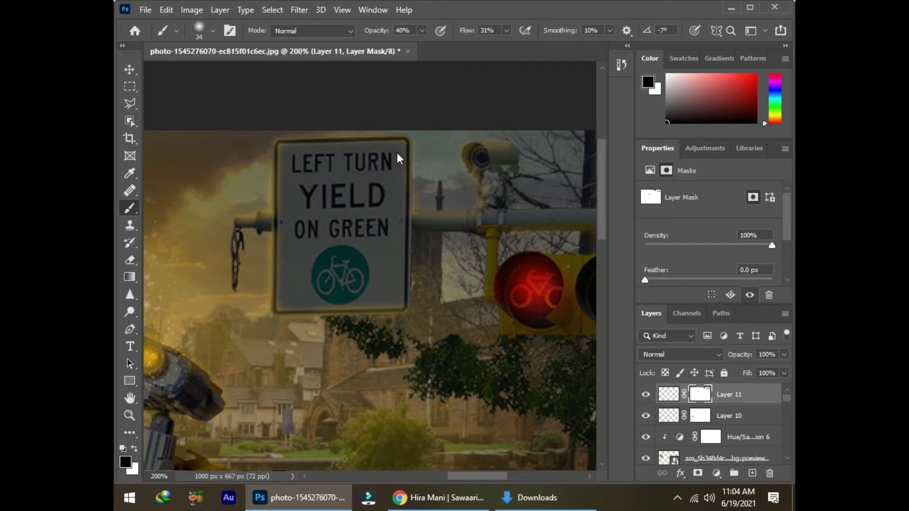
right_click(384, 303)
key(Return)
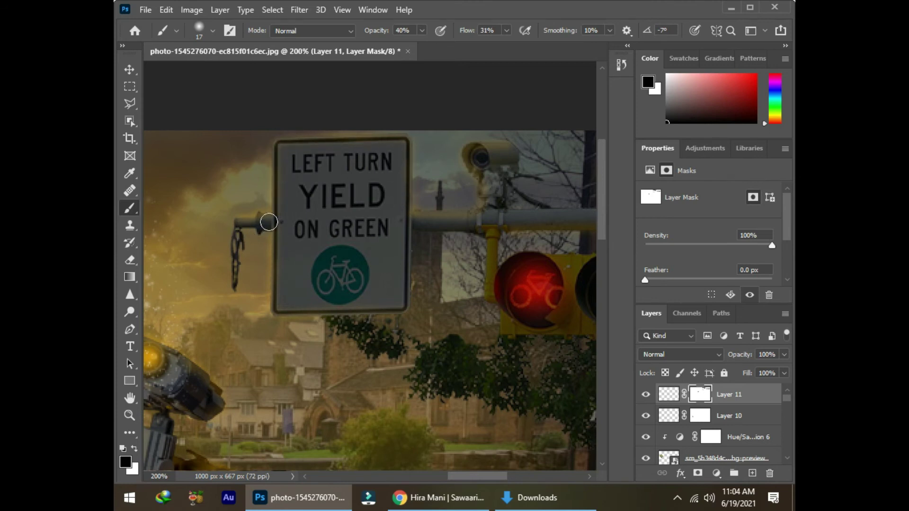
click(662, 396)
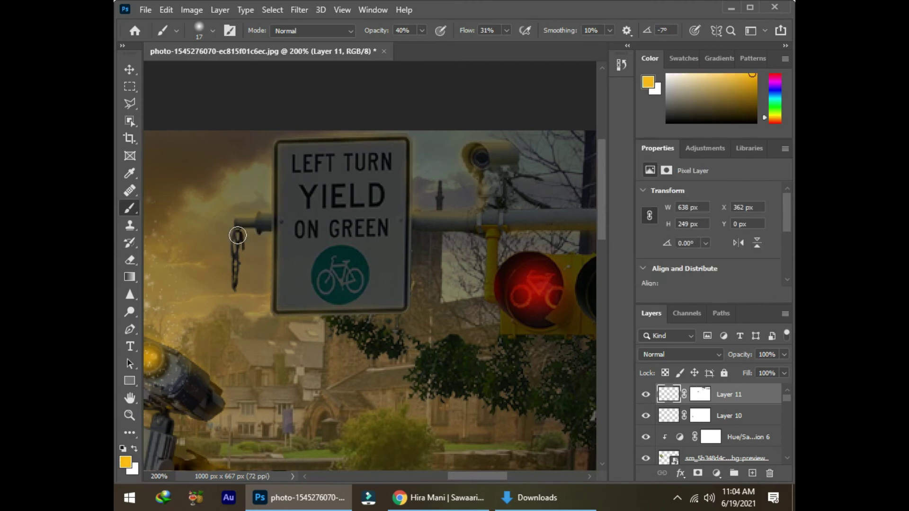
key(ctrl+0)
click(646, 395)
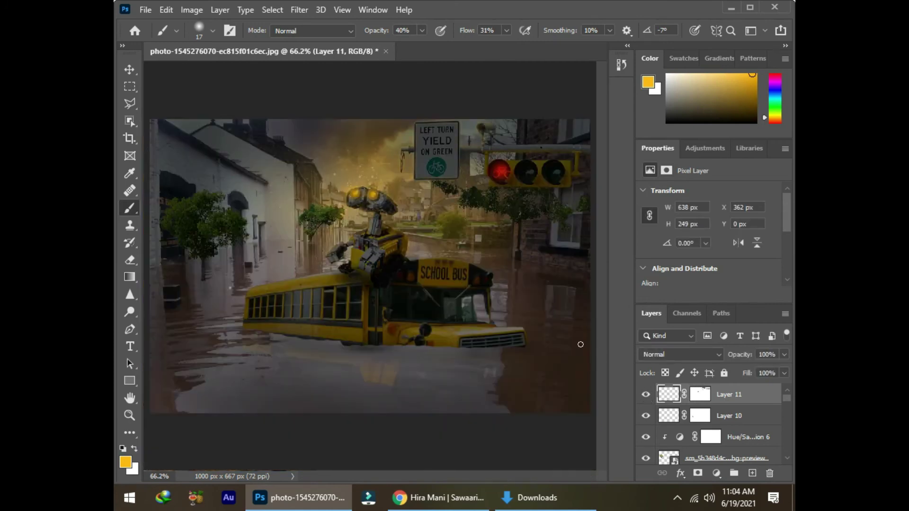
- Add a Color Balance adjustment shifted +14 toward blue
click(716, 473)
click(722, 350)
mouse_move(691, 266)
mouse_down()
mouse_move(701, 266)
mouse_move(697, 244)
mouse_move(702, 273)
mouse_up()
- Add Hue/Saturation and Vibrance adjustments, raising saturation and vibrance slightly
click(716, 473)
click(735, 366)
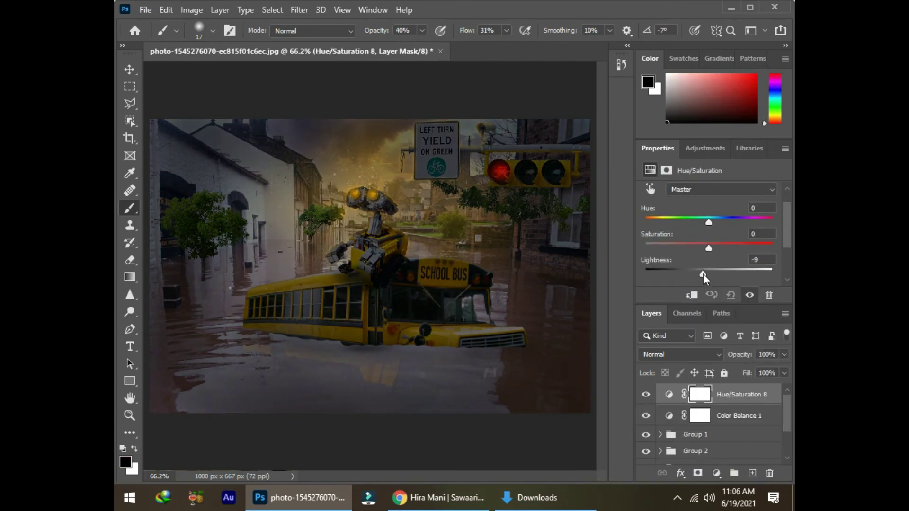
click(716, 473)
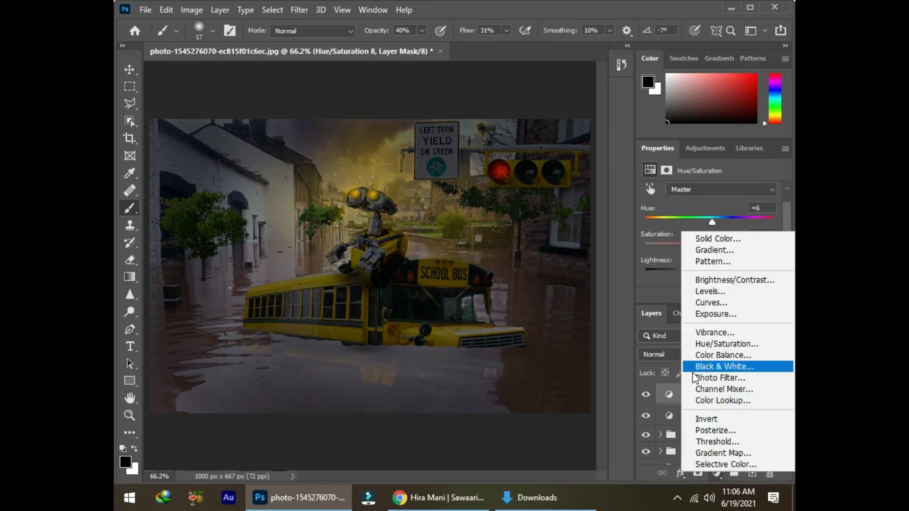
click(738, 333)
mouse_move(708, 231)
mouse_down()
mouse_move(717, 230)
mouse_move(720, 206)
mouse_move(708, 231)
mouse_up()
- Add an Exposure adjustment at +0.31 to brighten the image
click(716, 473)
click(715, 316)
scroll(711, 226, down, 1)
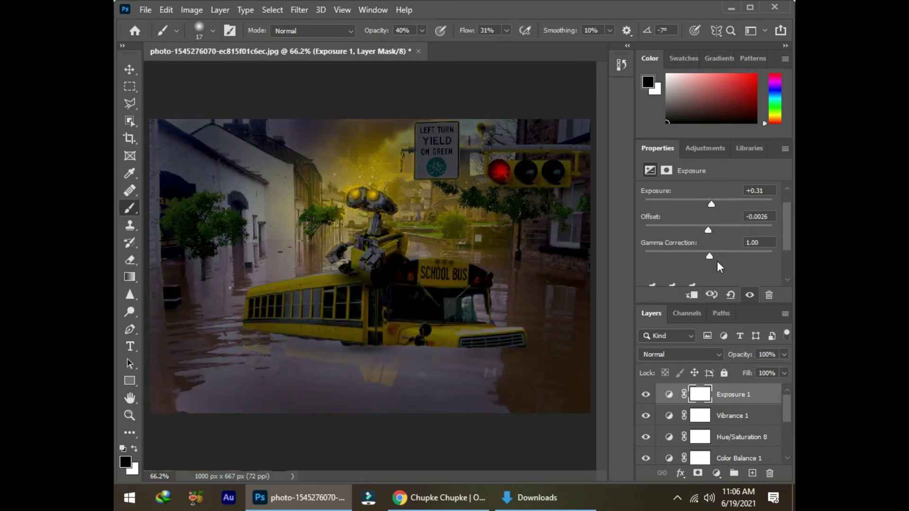
scroll(717, 260, down, 1)
- Add a Curves adjustment pulled down to darken, then adjust its Red, Green and Blue channels
click(716, 473)
click(711, 304)
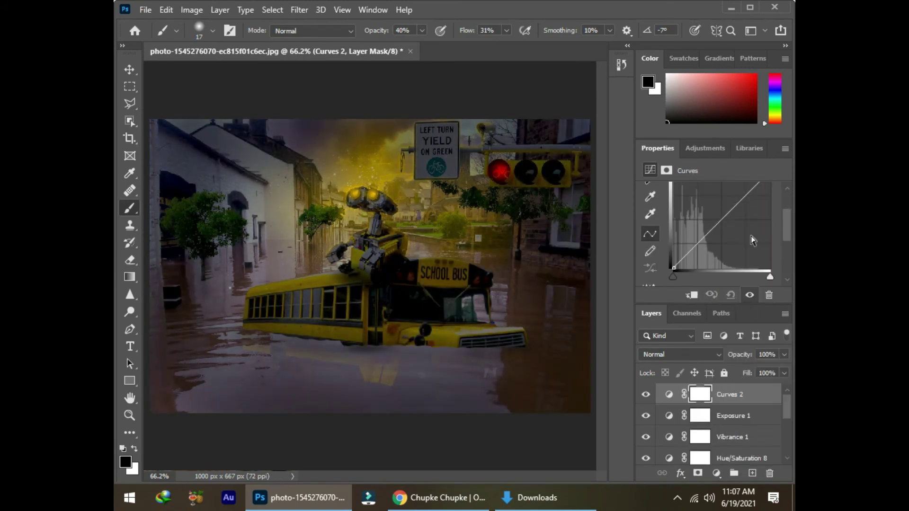
drag(729, 237, 730, 248)
scroll(743, 195, up, 1)
key(alt+3)
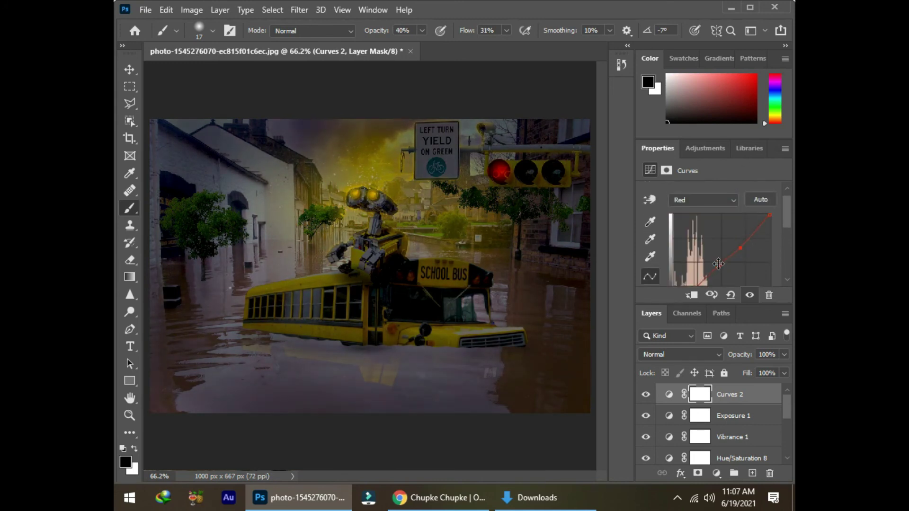
click(703, 199)
click(695, 232)
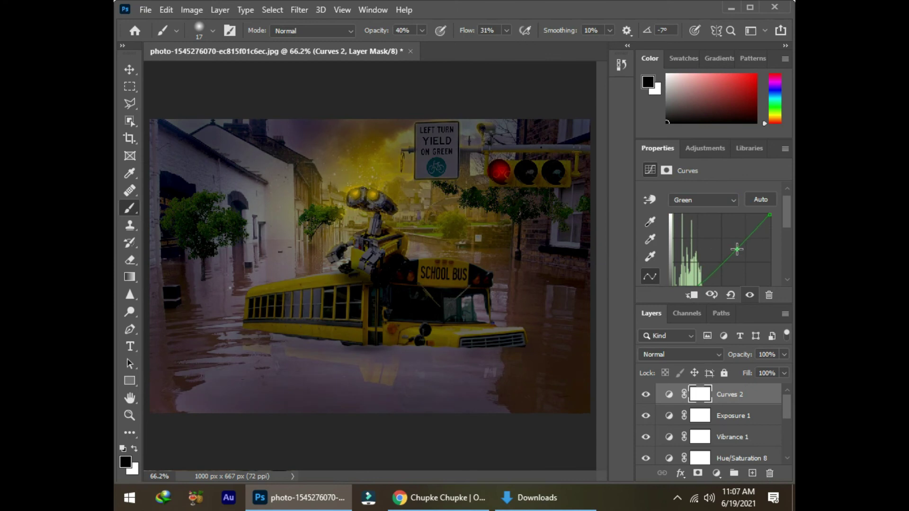
click(730, 203)
click(729, 241)
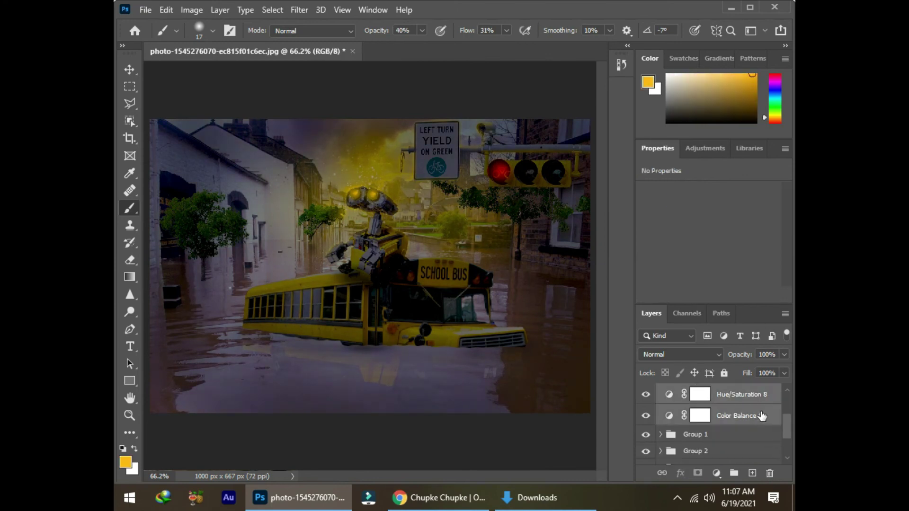
- Set a 354 px black brush and paint soft dark shading across the lower scene
text(354)
key(Return)
key(d)
click(648, 82)
key(Return)
mouse_move(464, 408)
mouse_down()
mouse_move(204, 436)
mouse_move(529, 377)
mouse_up()
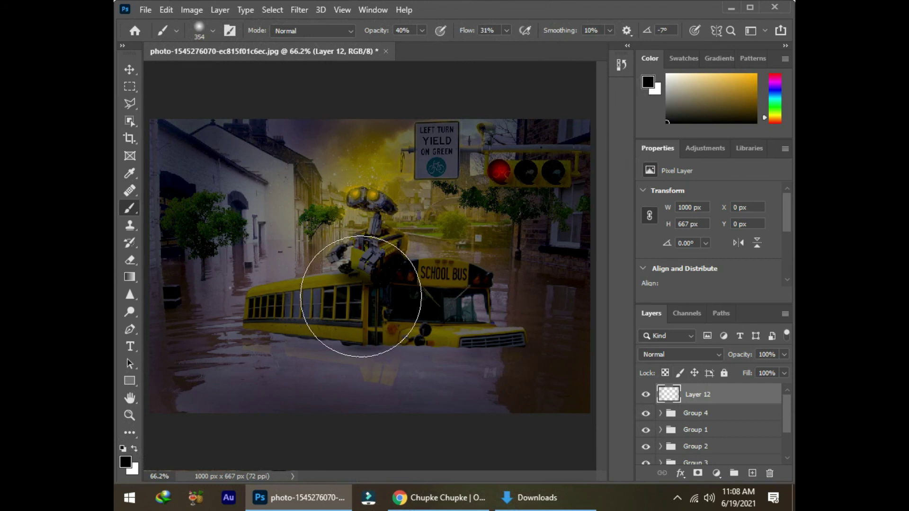
- Add three new glow layers with yellow, yellow-green and blue painting colours
click(752, 476)
click(126, 461)
click(691, 154)
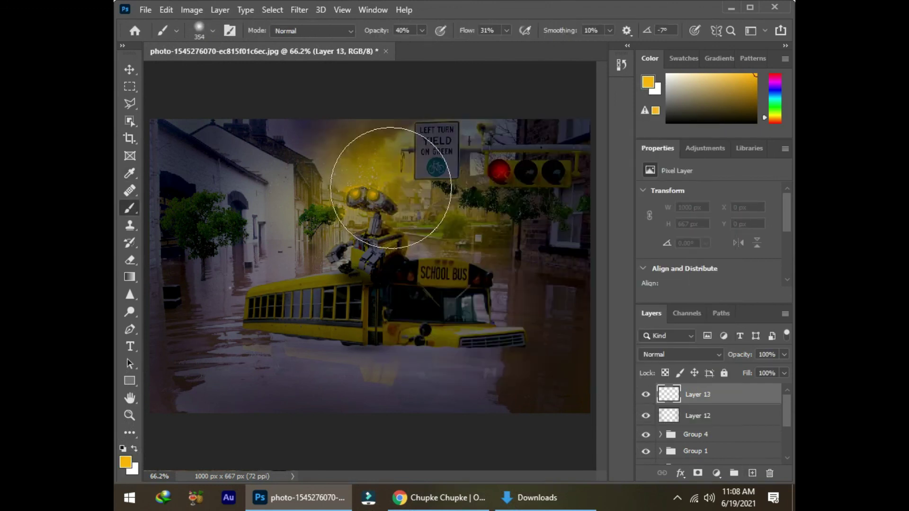
click(752, 474)
click(125, 462)
click(569, 287)
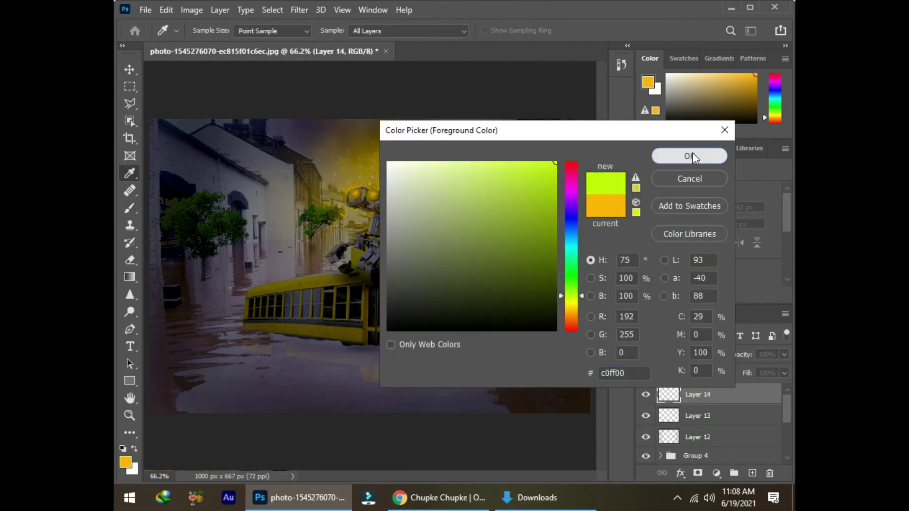
click(688, 154)
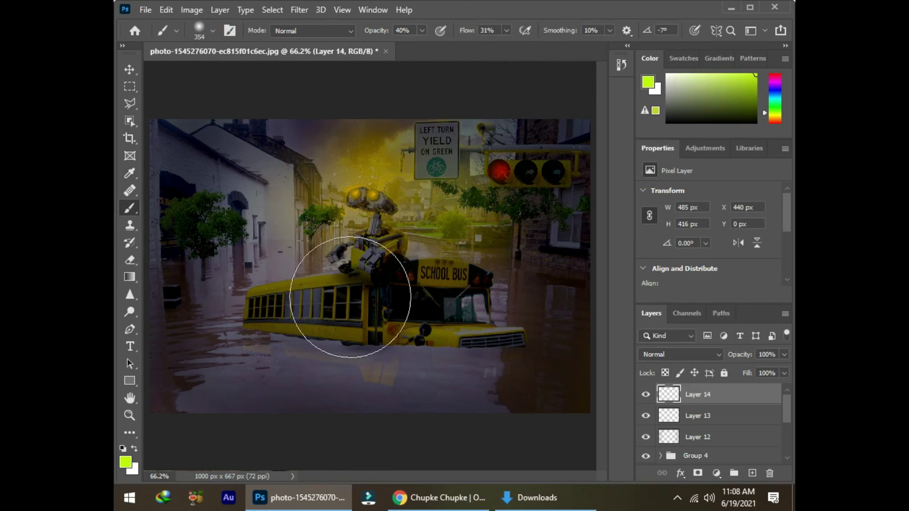
click(752, 473)
click(126, 462)
click(570, 232)
click(689, 154)
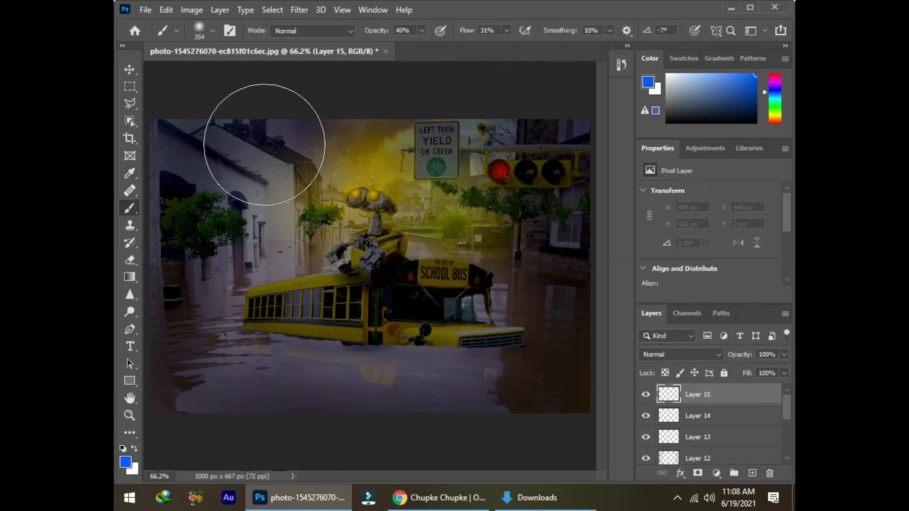
- Group Layers 12–15 into Group 5
shift+click(746, 442)
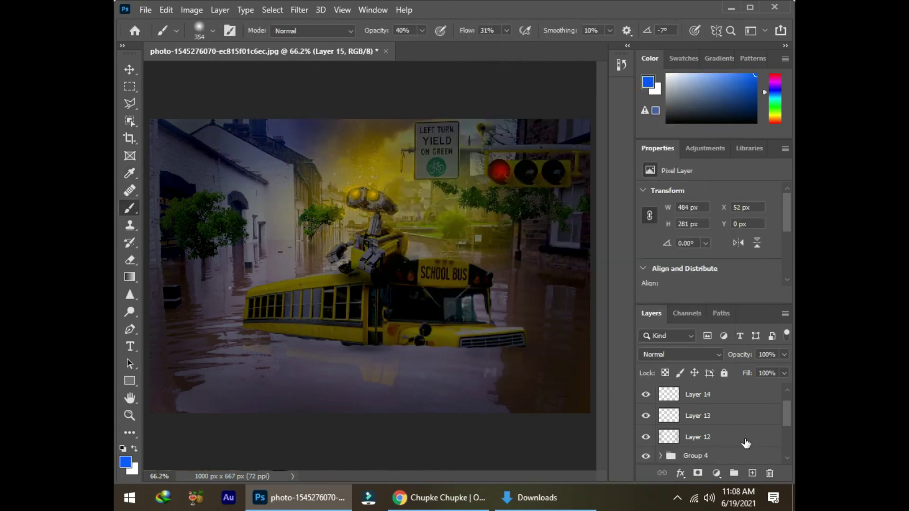
key(ctrl+g)
click(646, 392)
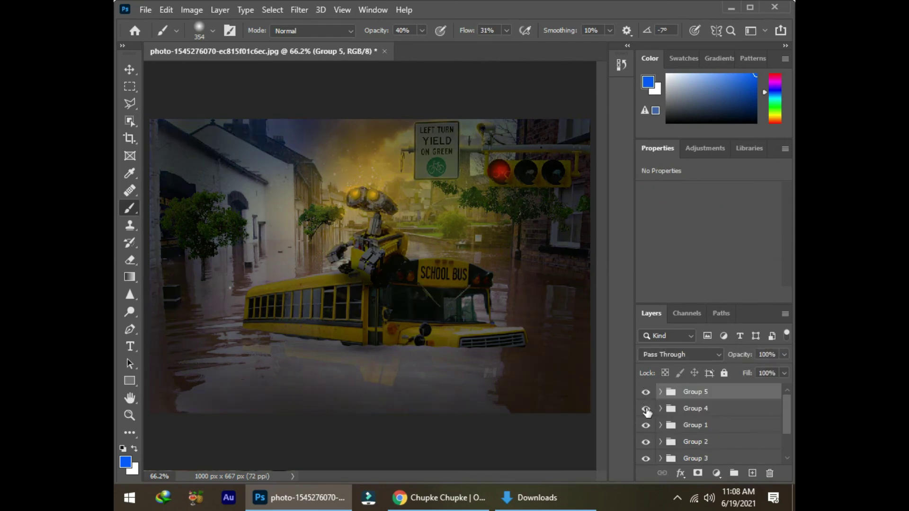